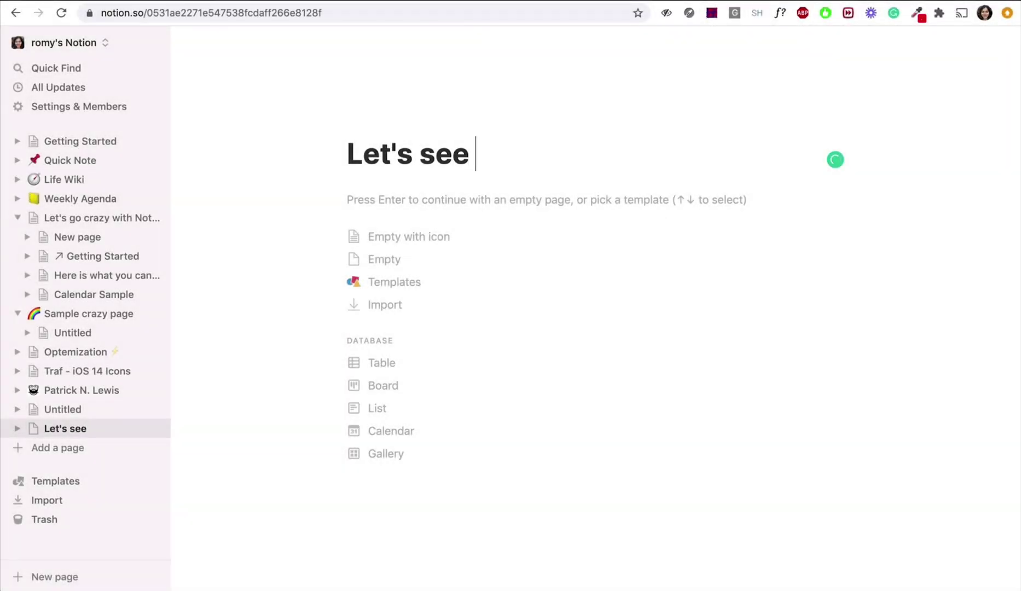
Step: Title the page 'Let's see what this is about' and add lines 'Hey there', 'Looks like it's a Google doc', 'But then you see the /'
type("what this is about")
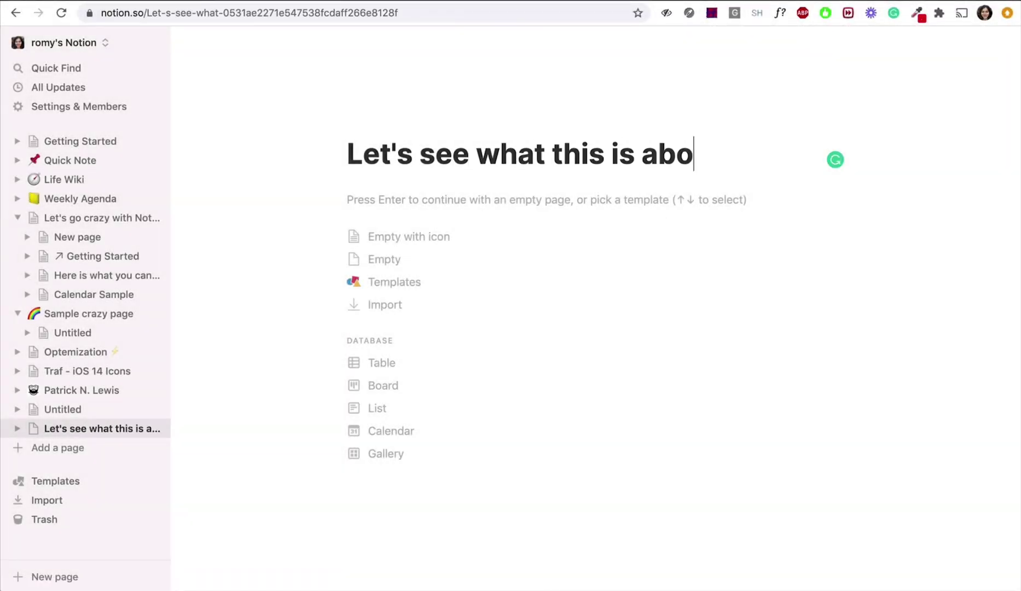
key("Return")
type("He")
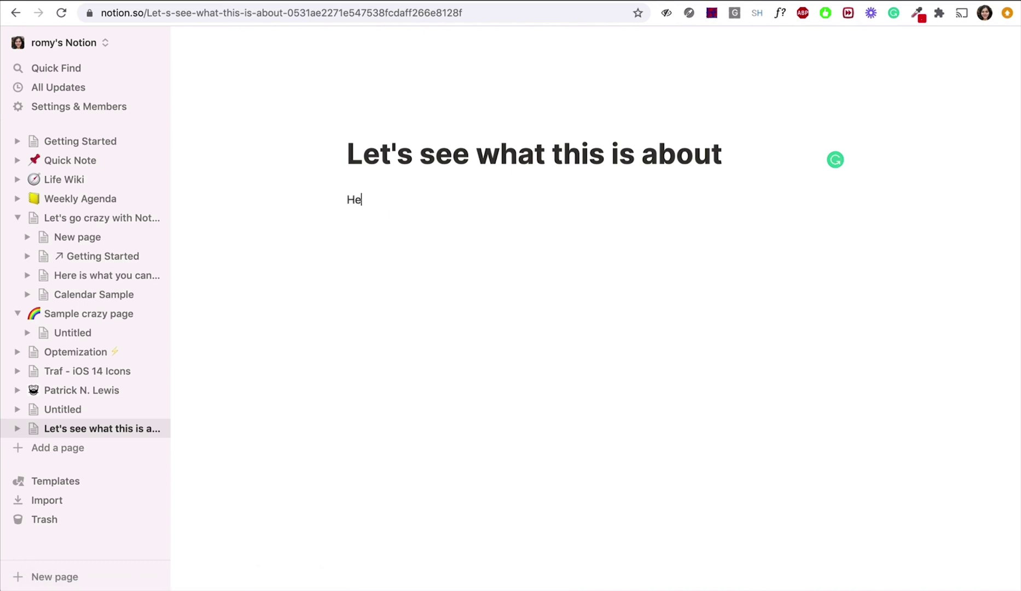
type("y there")
key("Return")
type("Looks like it's a Googl")
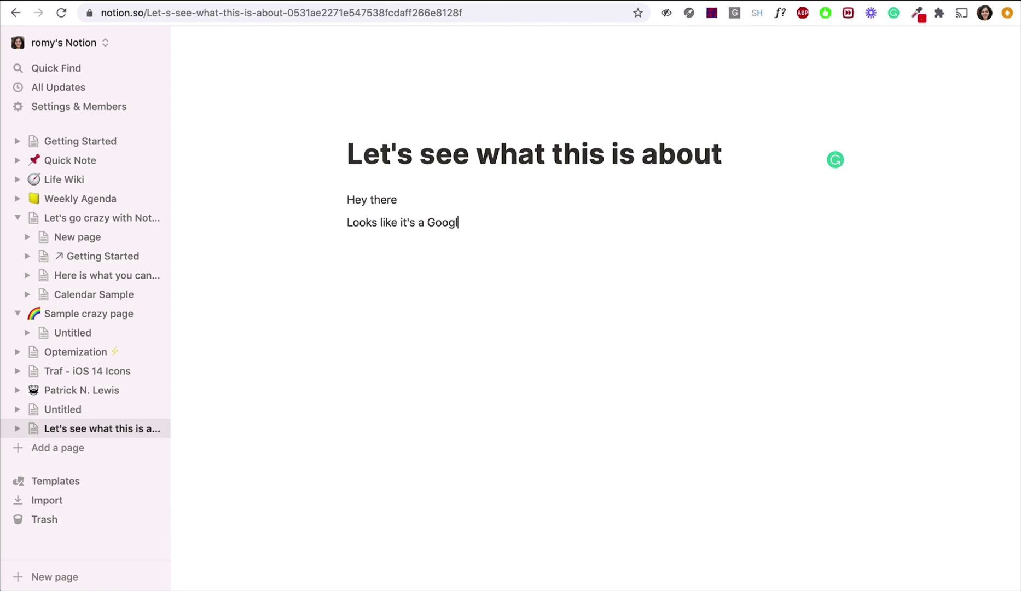
type("e doc")
key("Return")
type("But then you s")
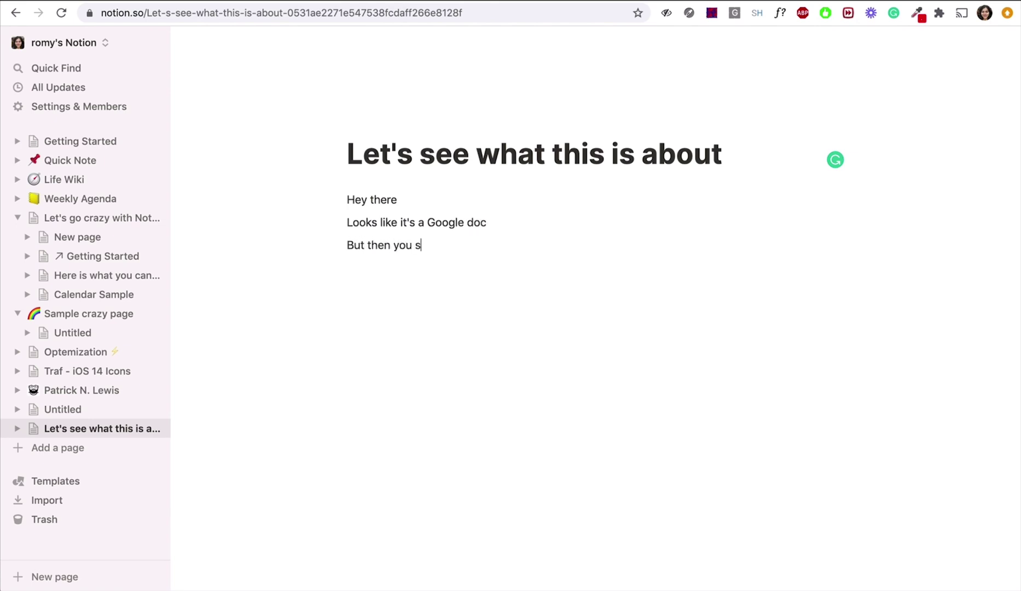
type("ee the /")
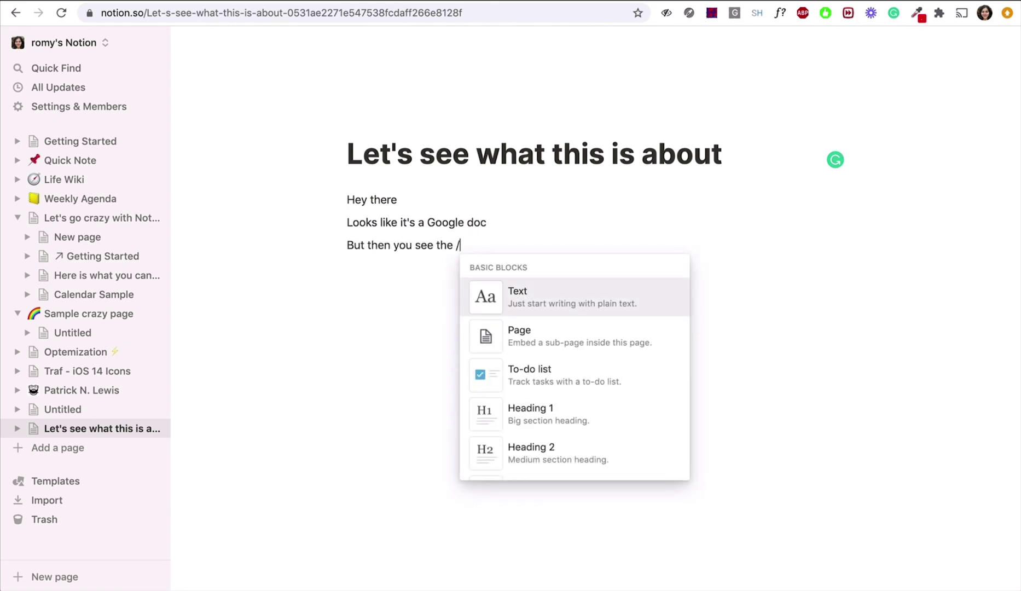
scroll(515, 321, "down", 2)
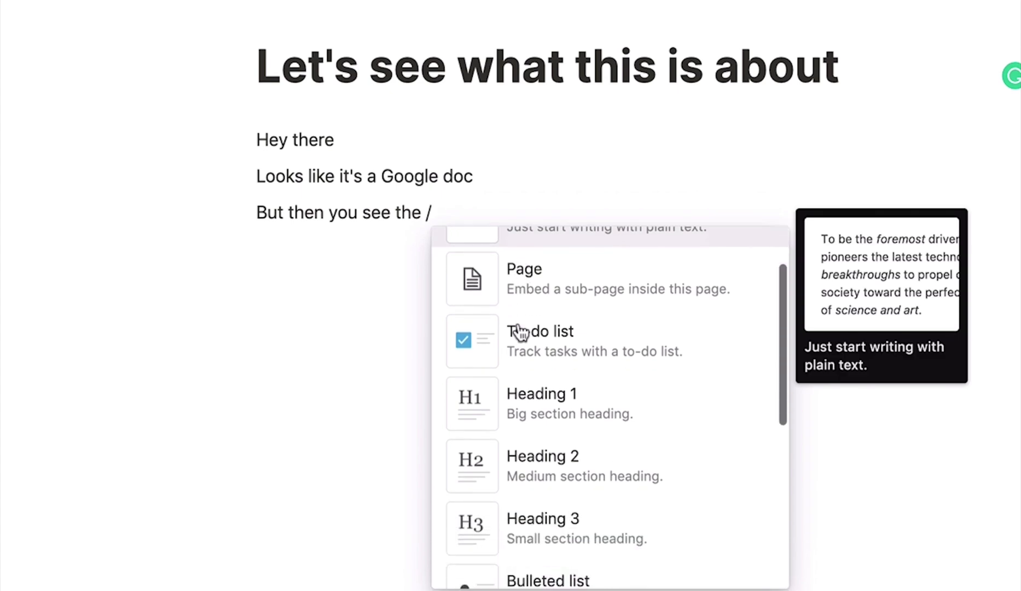
scroll(520, 331, "down", 7)
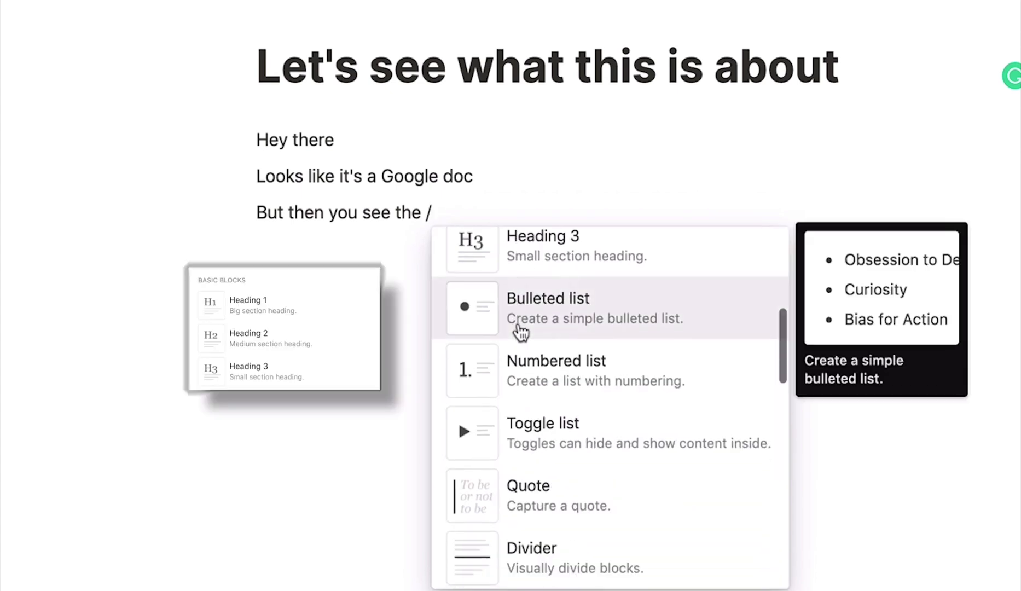
scroll(520, 332, "down", 8)
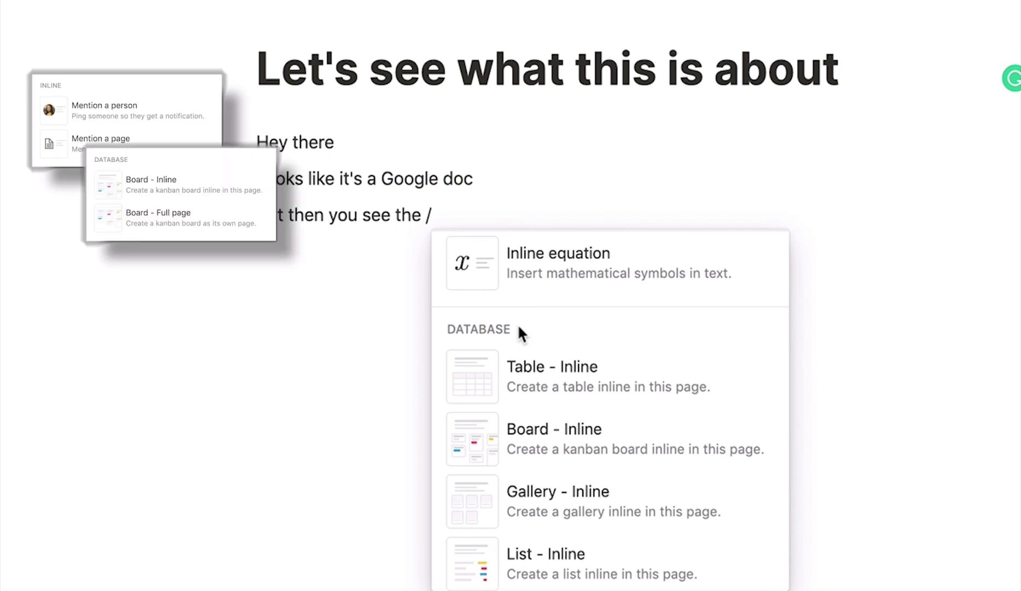
scroll(519, 329, "down", 10)
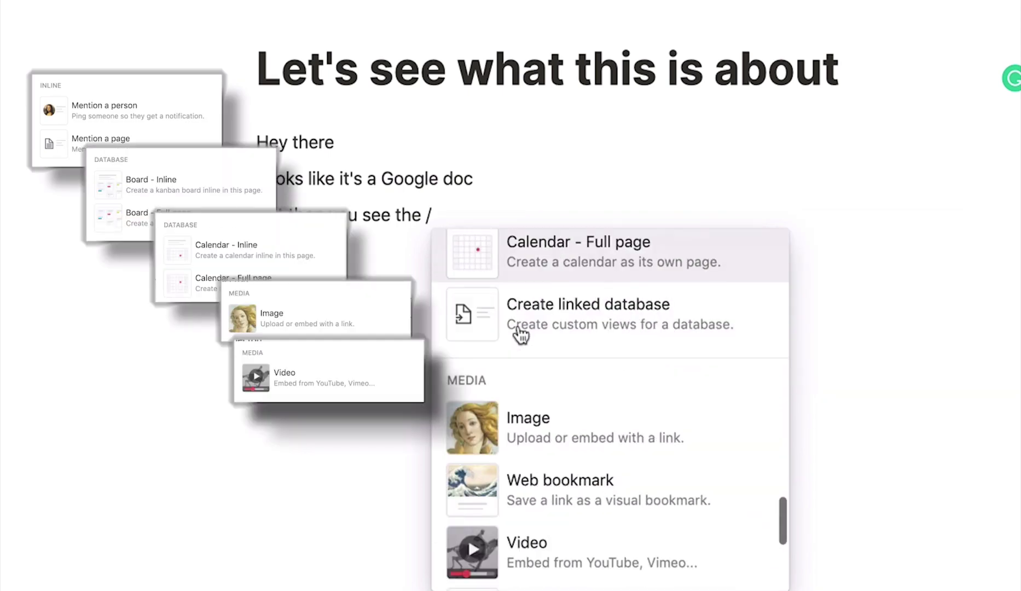
scroll(520, 335, "down", 8)
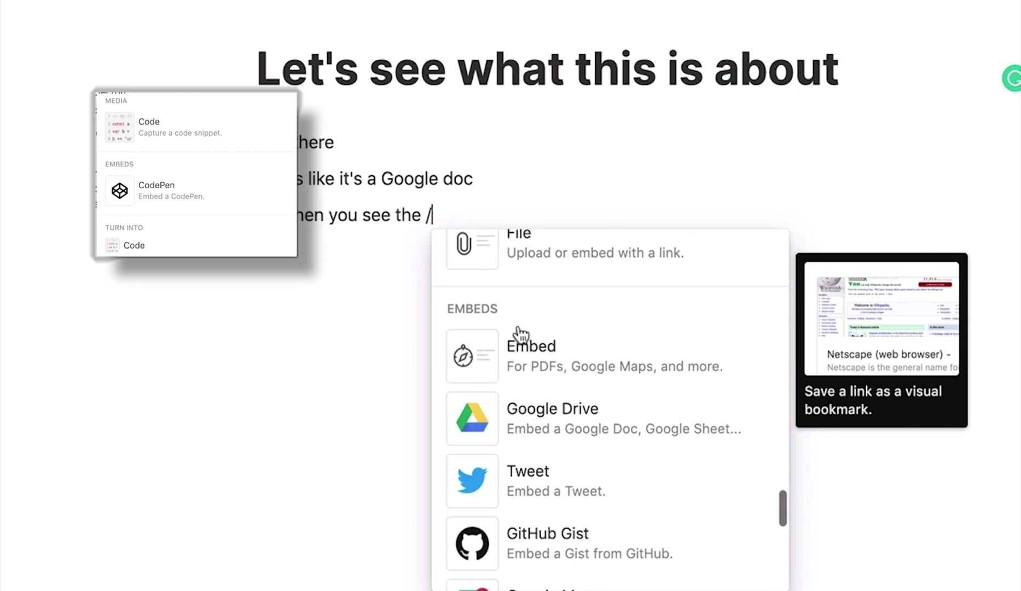
scroll(520, 335, "down", 12)
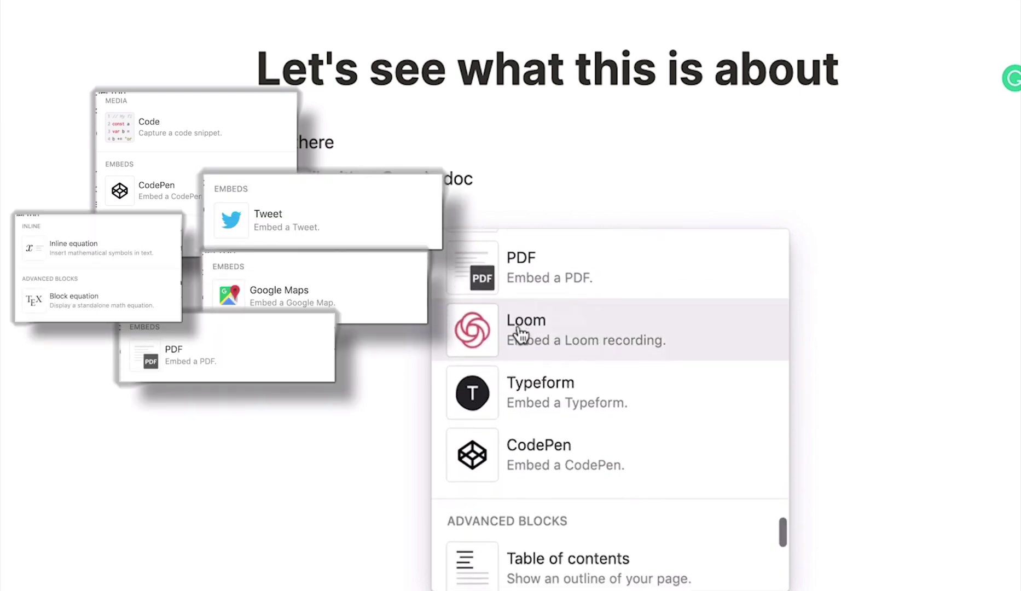
scroll(520, 333, "down", 12)
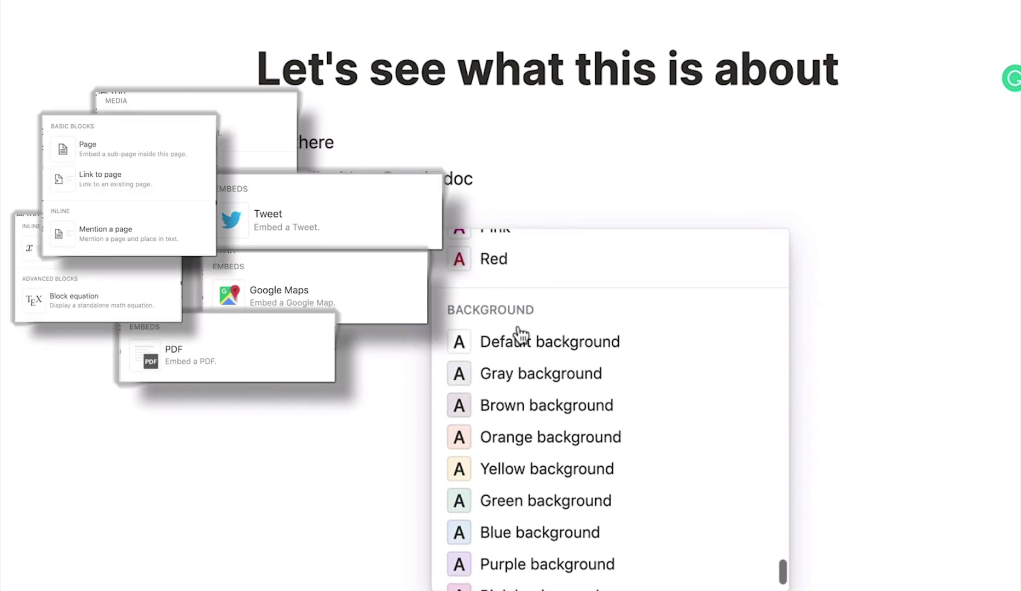
scroll(520, 335, "down", 2)
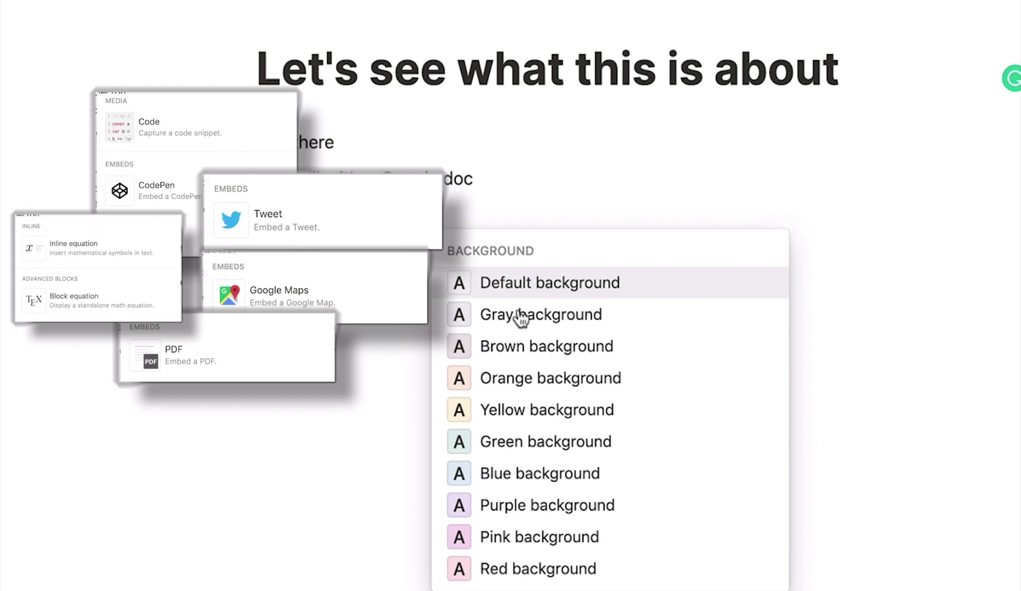
scroll(520, 331, "up", 20)
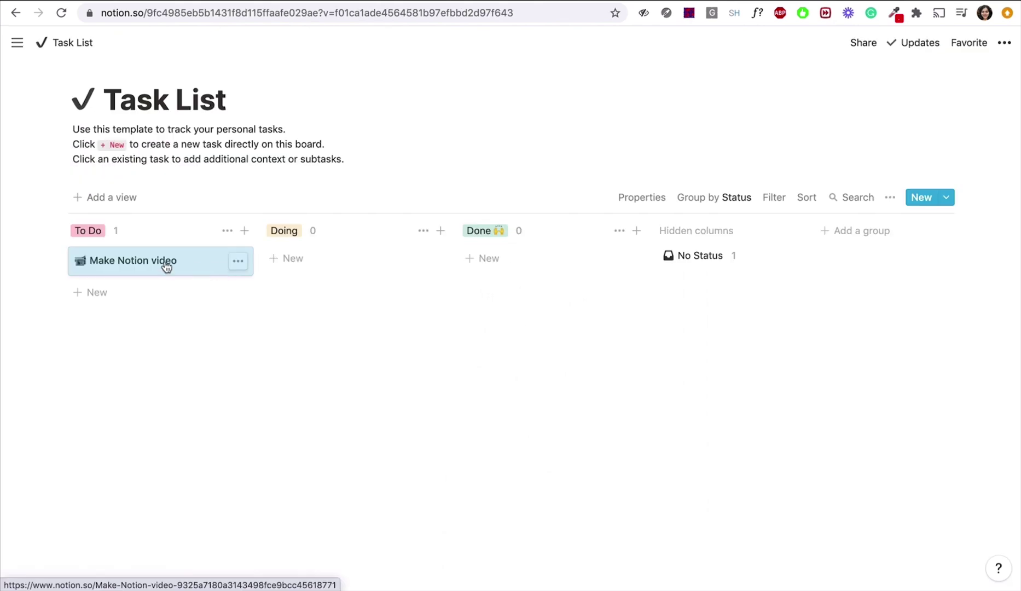
Step: Move the Make Notion video task into Doing and the Evernote Import card to another column
left_click_drag(165, 264, 331, 274)
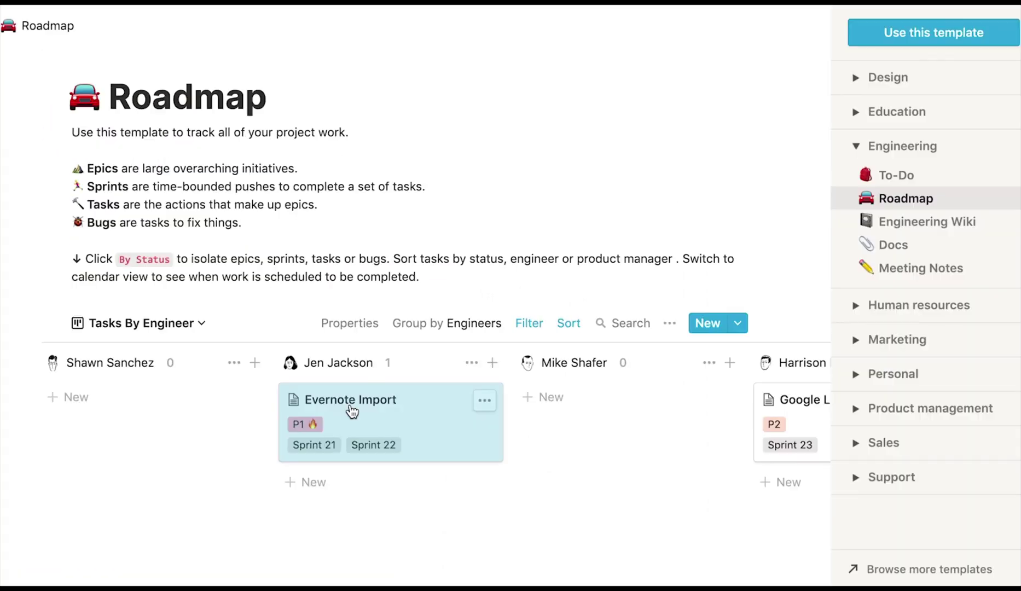
left_click_drag(353, 413, 586, 405)
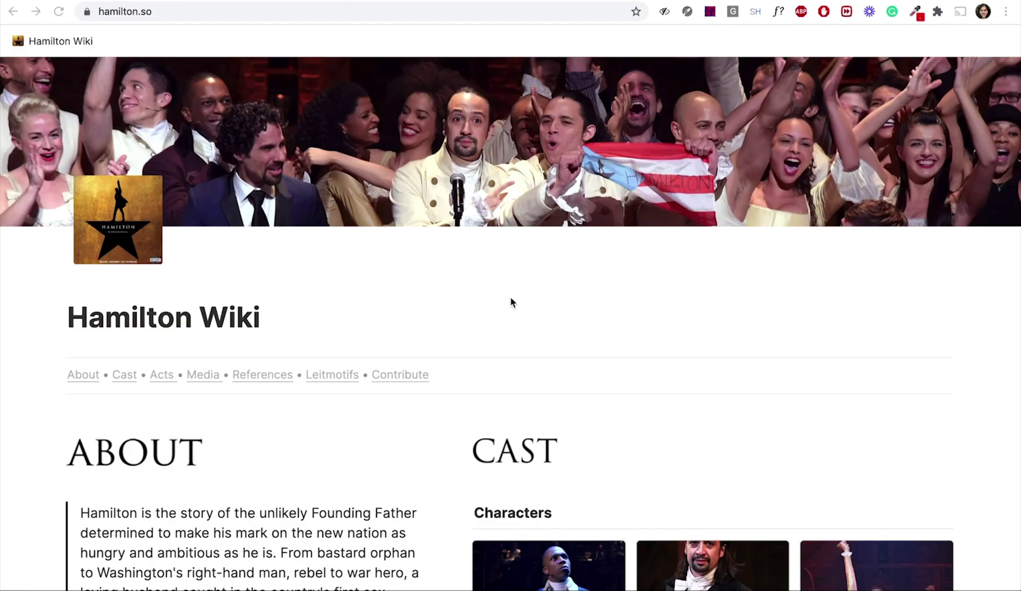
scroll(510, 297, "down", 15)
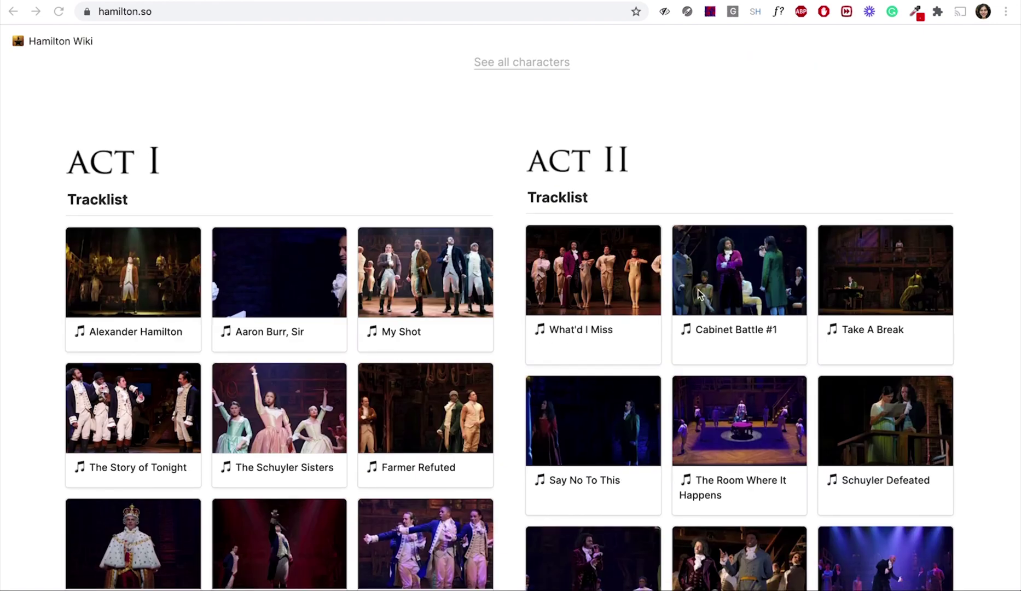
Step: Browse the Hamilton Wiki's My Shot song page and Alexander Hamilton character page
left_click(443, 335)
scroll(513, 219, "down", 8)
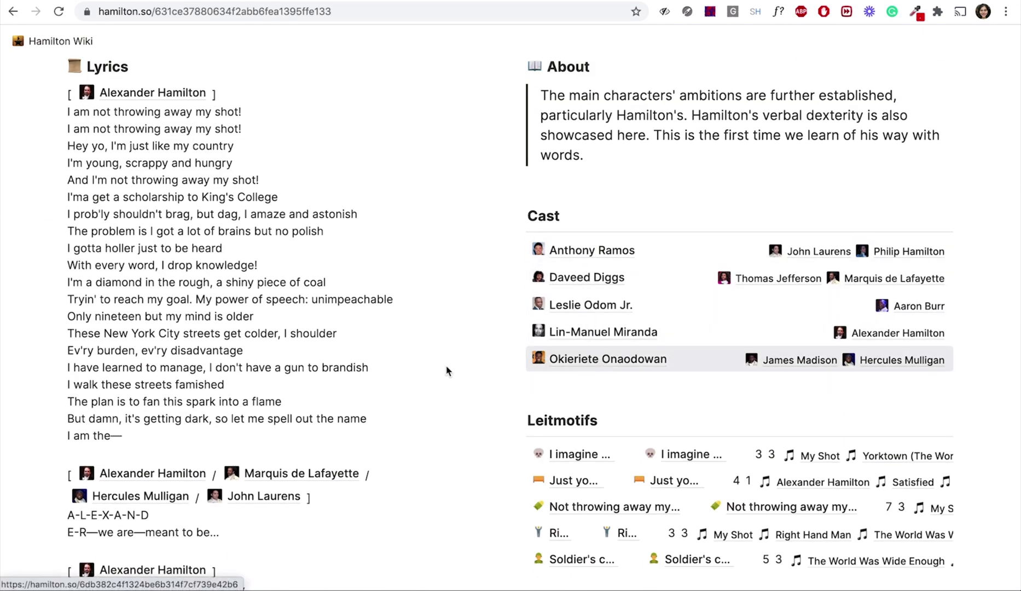
left_click(139, 474)
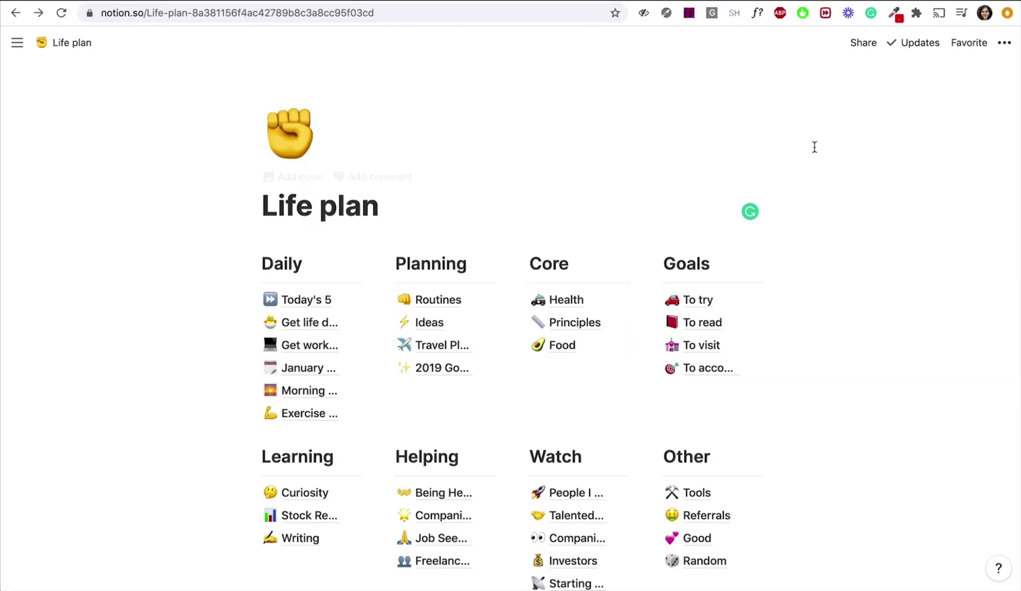
scroll(814, 147, "down", 2)
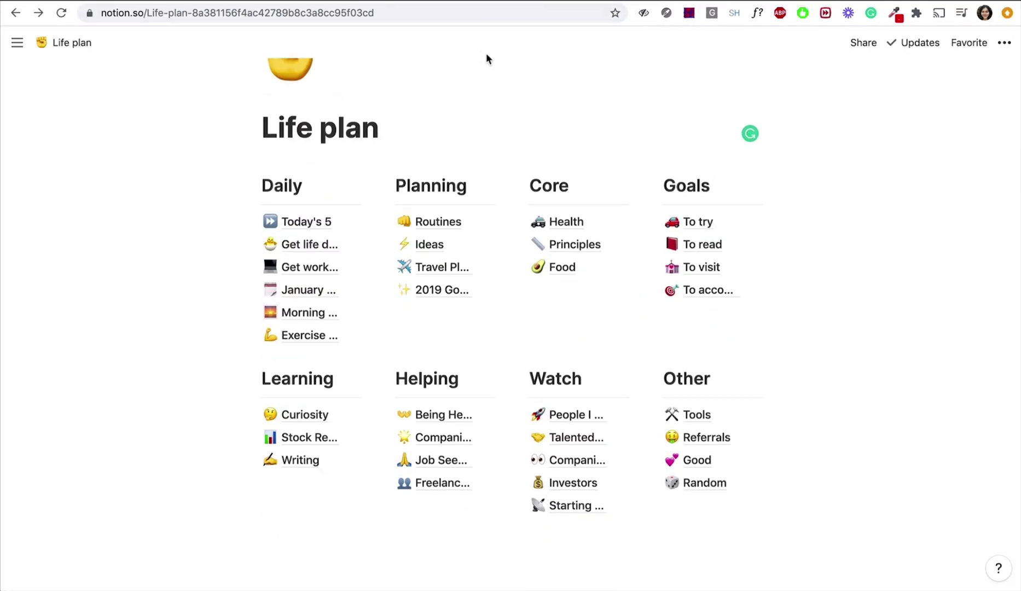
scroll(682, 95, "up", 2)
Step: Tick Passport, Wallet, Phone and Laptop as packed on the packing list
left_click(269, 388)
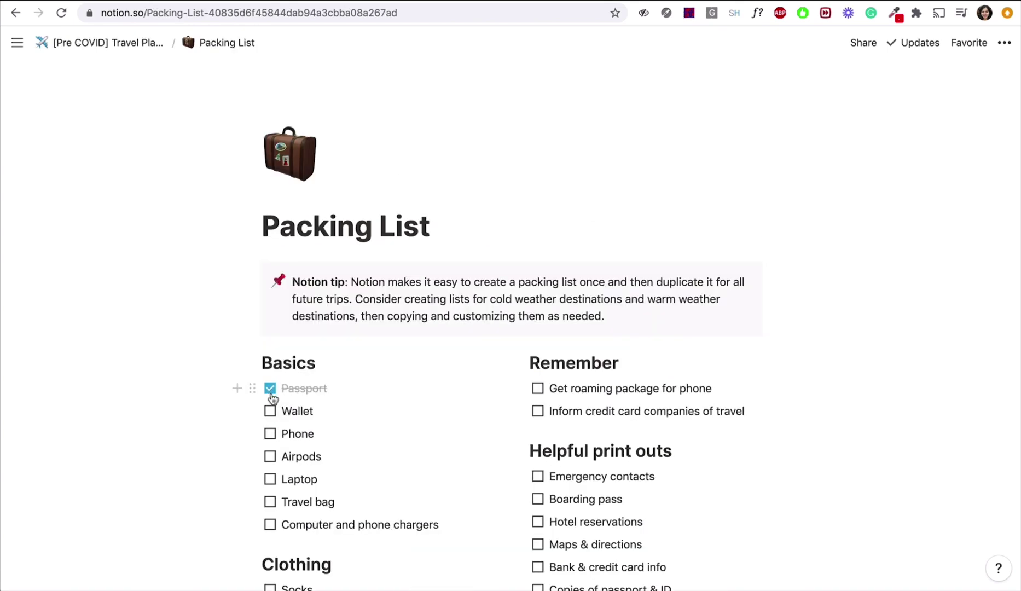
left_click(270, 410)
left_click(270, 434)
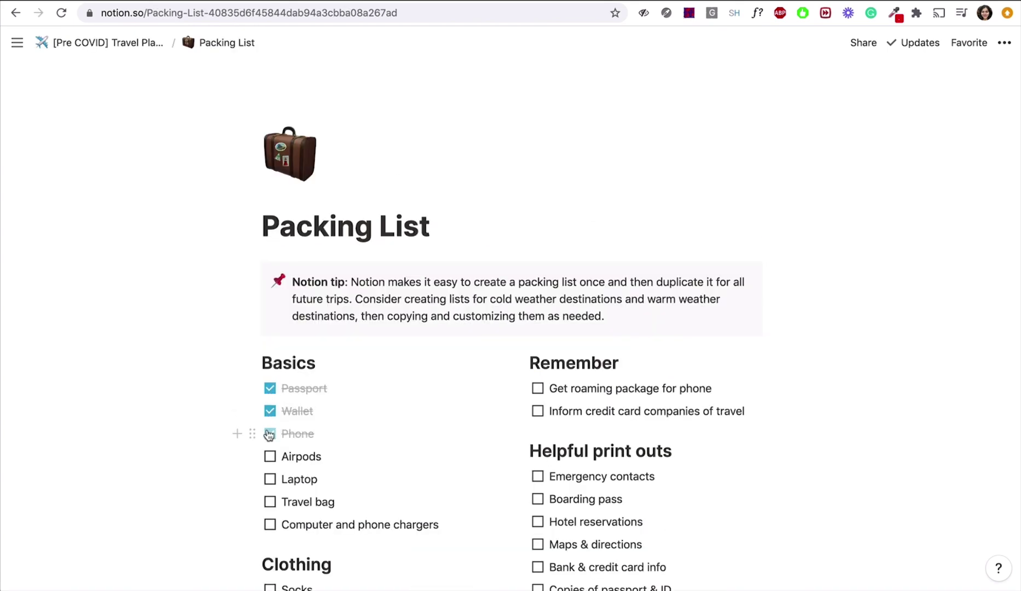
left_click(270, 479)
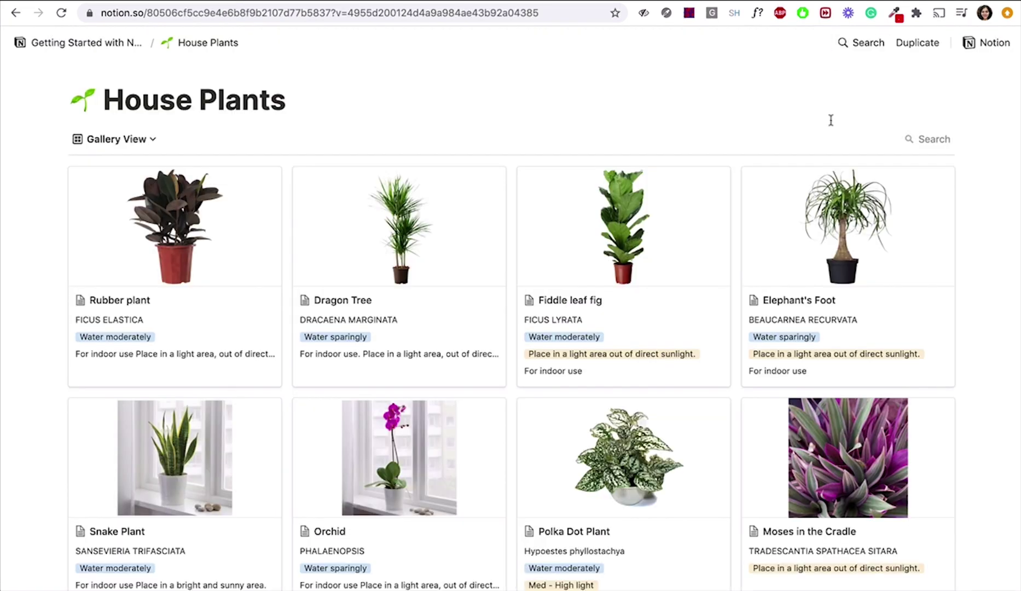
Step: Scroll to the Substack newsletter directory and place the cursor in its search box
scroll(831, 121, "down", 5)
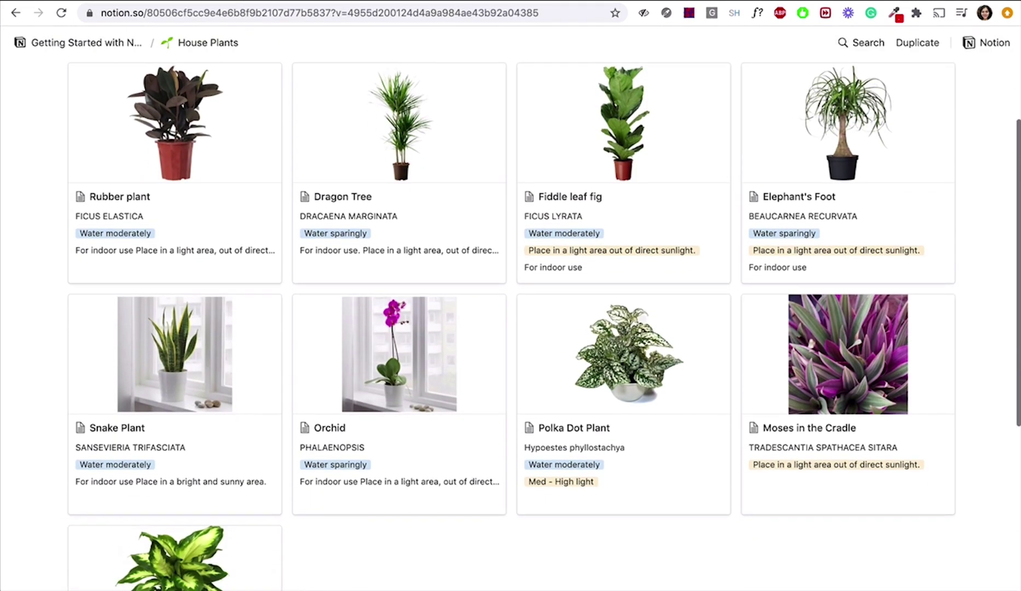
scroll(831, 125, "up", 6)
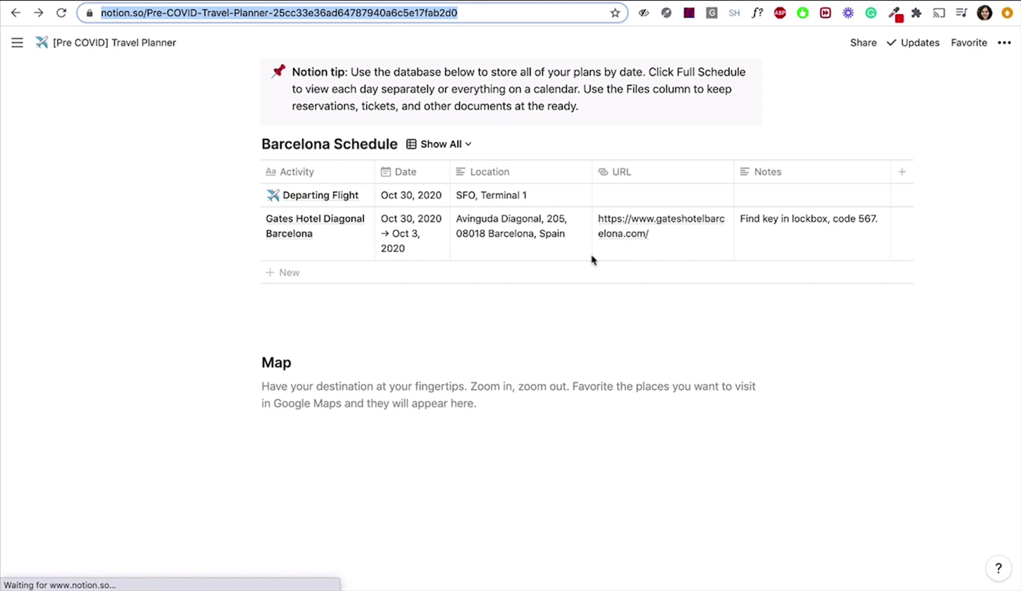
scroll(592, 259, "down", 7)
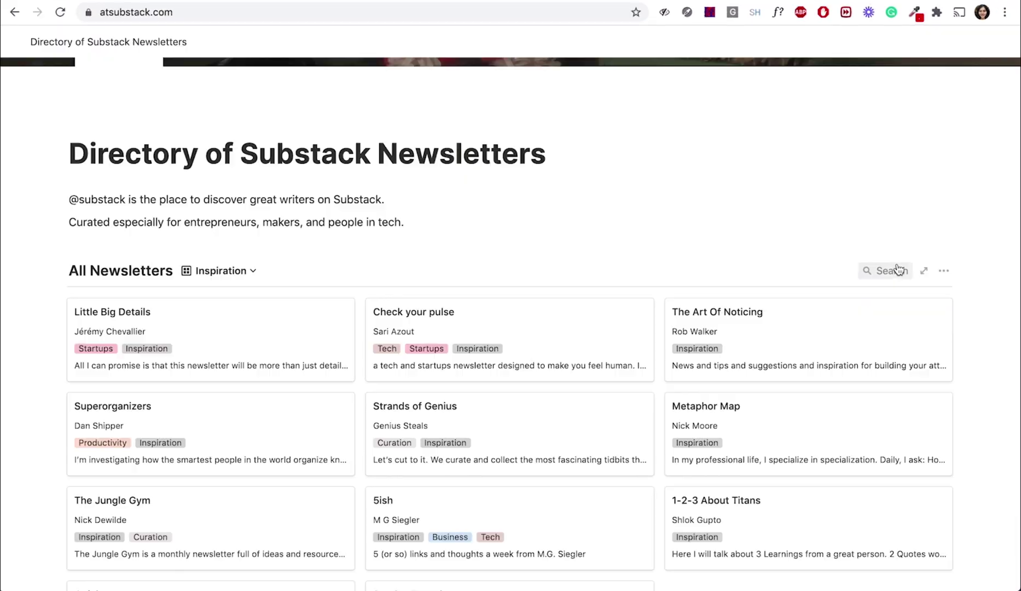
left_click(890, 270)
Step: Search the newsletter directory for 'art' and switch it to the Business view
type("art")
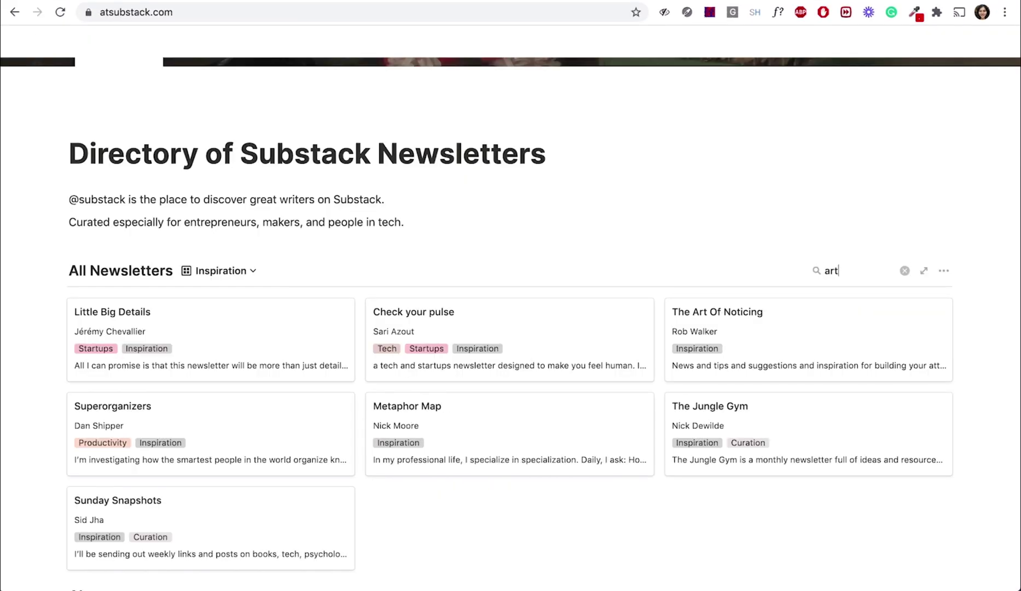
left_click(253, 271)
left_click(174, 361)
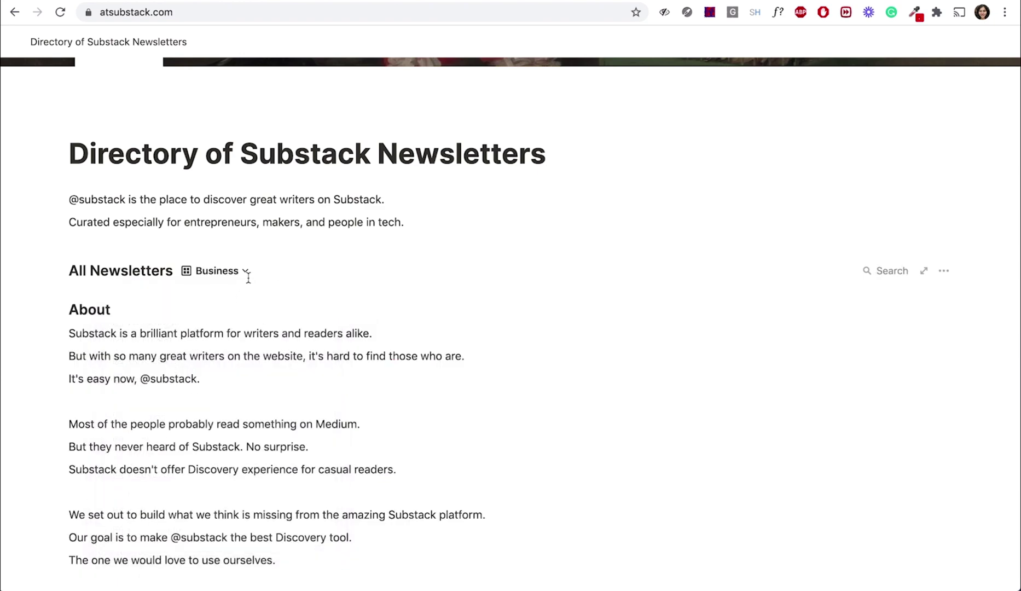
left_click(247, 273)
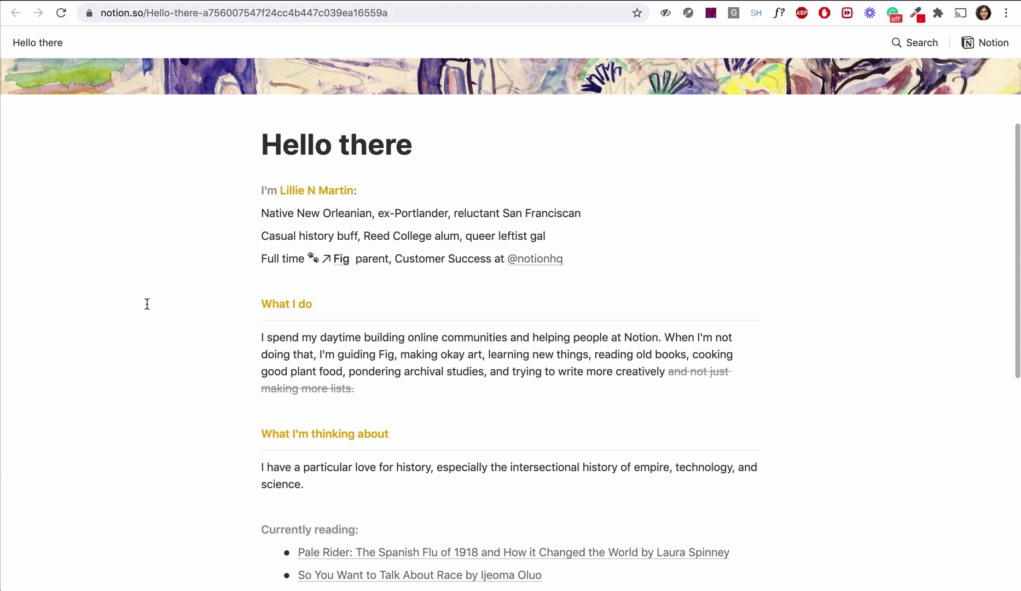
Step: Scroll the Optemization site and open the Nerves of Steel writing page
scroll(147, 304, "down", 5)
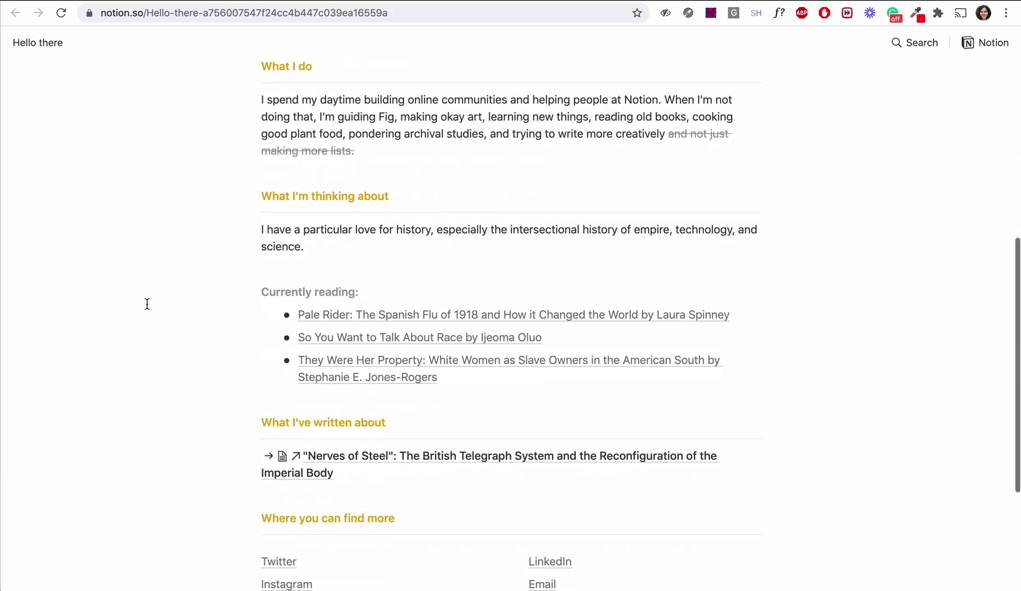
scroll(146, 304, "down", 3)
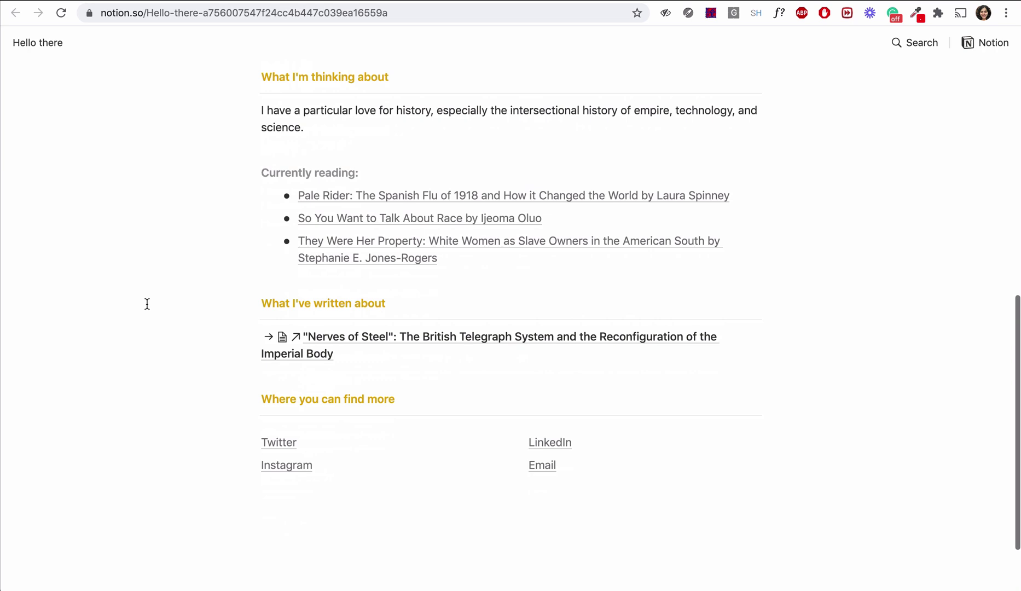
left_click(337, 343)
Step: Read through the article, close the newsletter signup popup, and go back to Designer Track
scroll(402, 247, "down", 3)
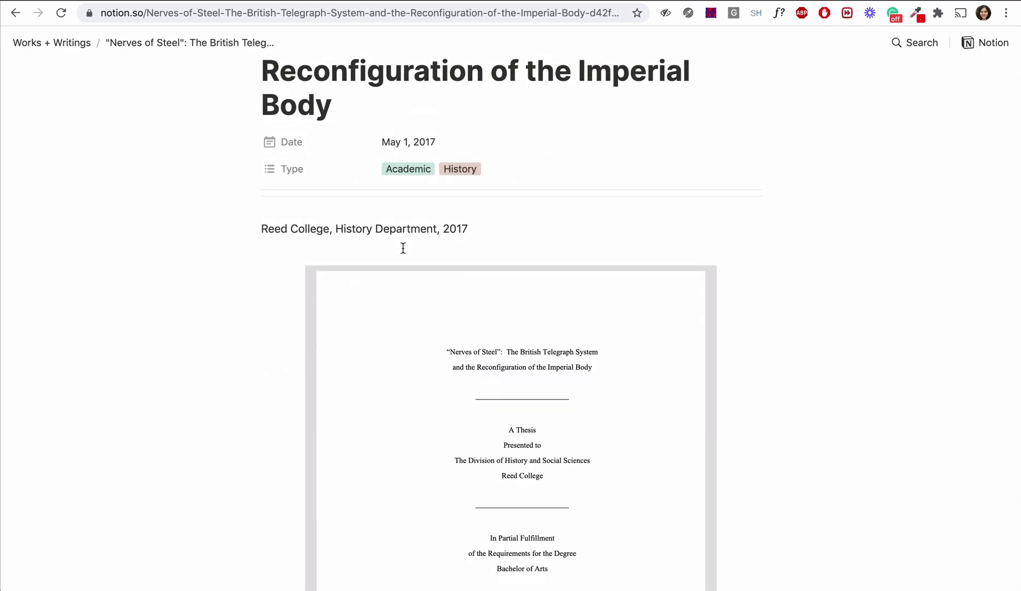
scroll(403, 248, "down", 3)
scroll(403, 248, "down", 3)
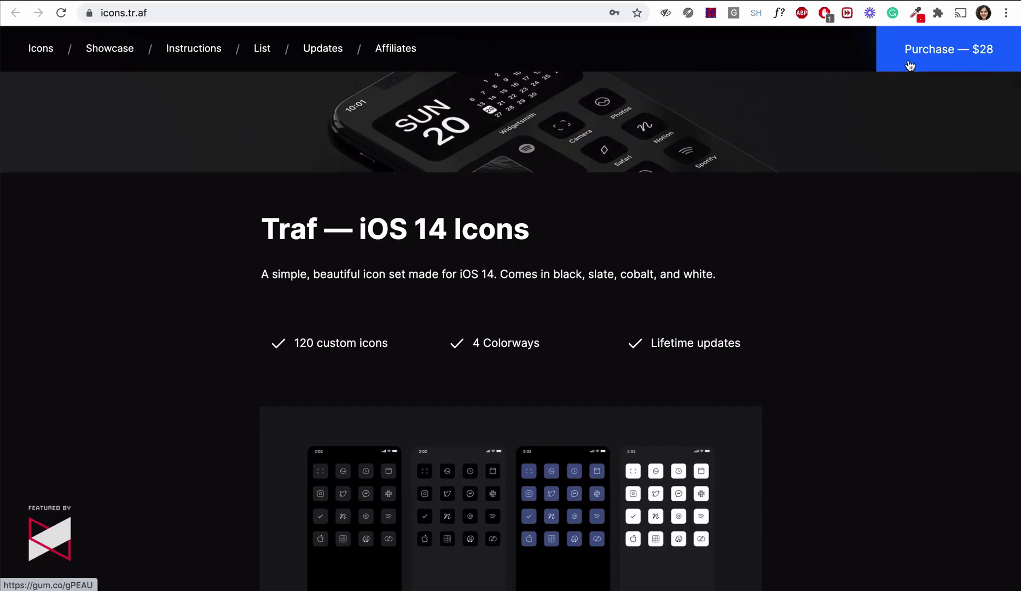
scroll(926, 233, "down", 10)
scroll(929, 234, "down", 5)
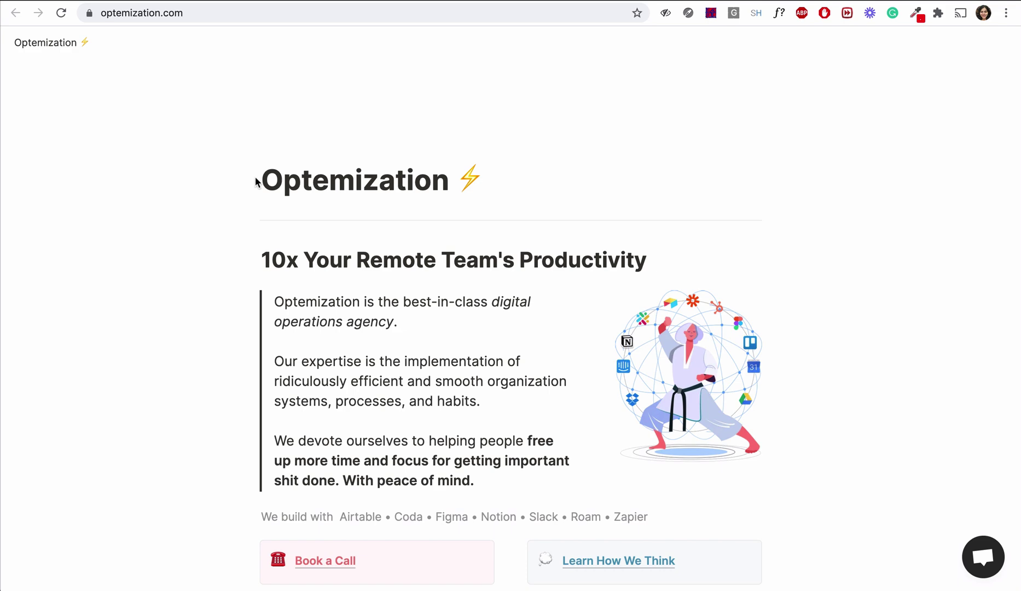
scroll(256, 182, "down", 5)
scroll(256, 182, "down", 7)
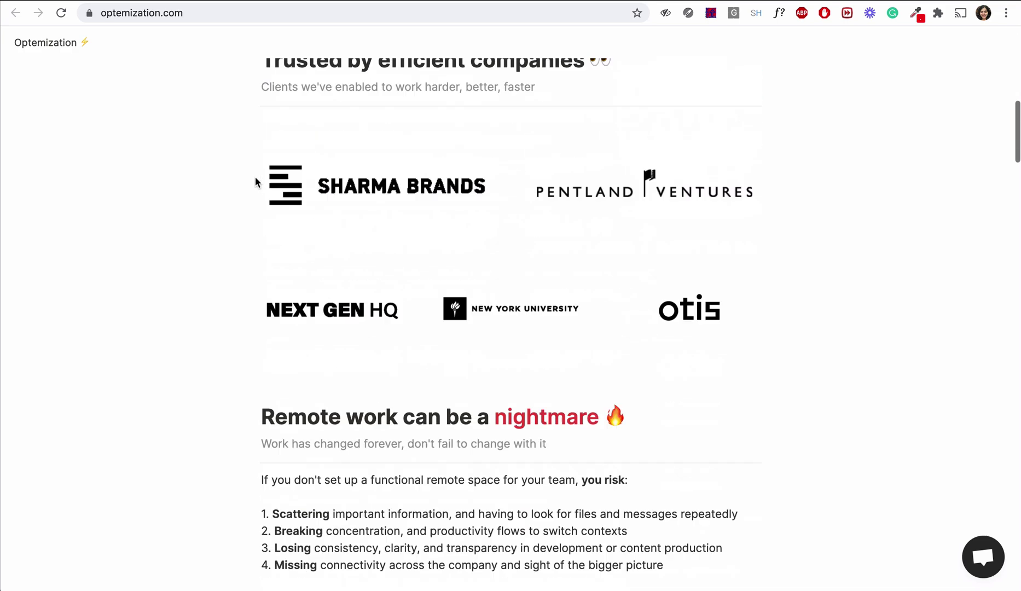
scroll(256, 182, "down", 10)
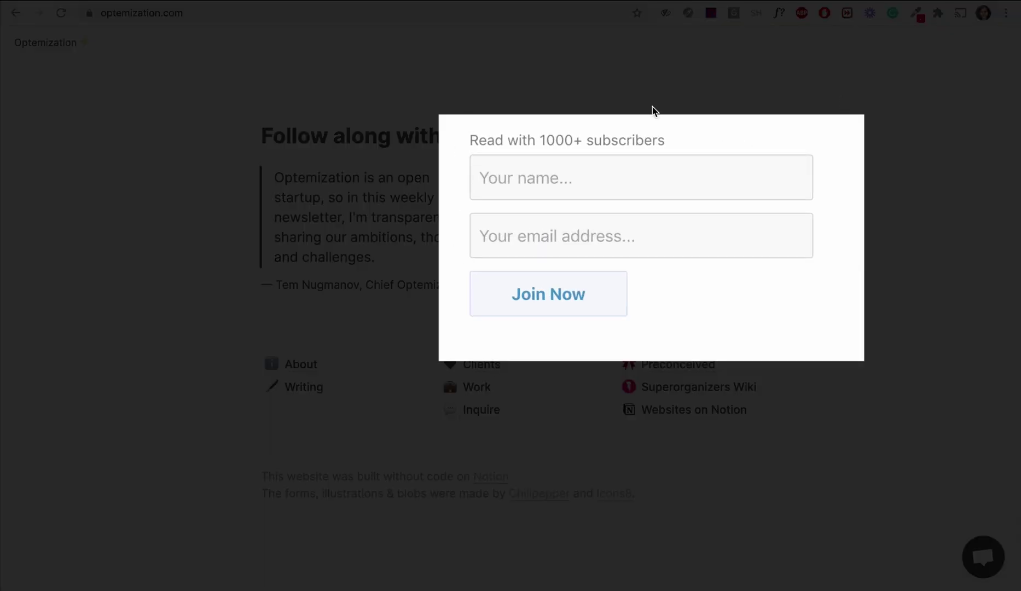
left_click(819, 92)
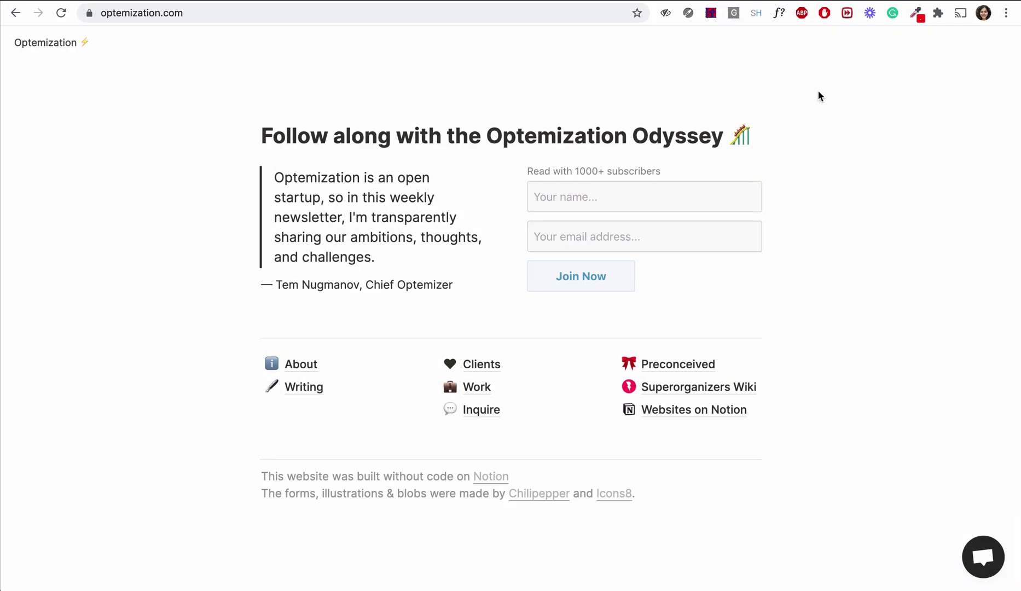
key("alt+Left")
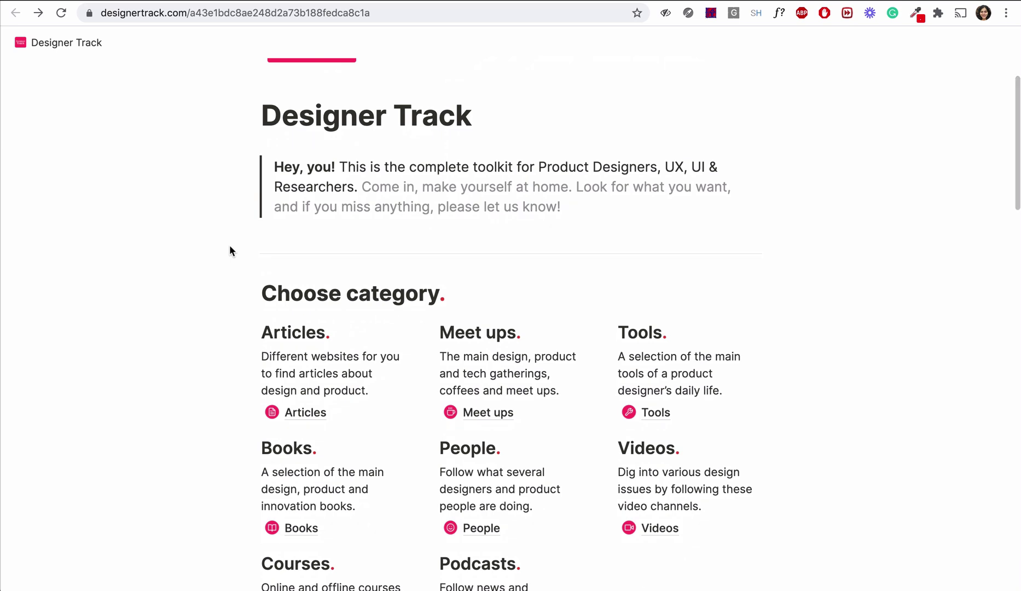
Step: Return to the Substack directory and switch its view to Business, then Strategy
key("ctrl+Tab")
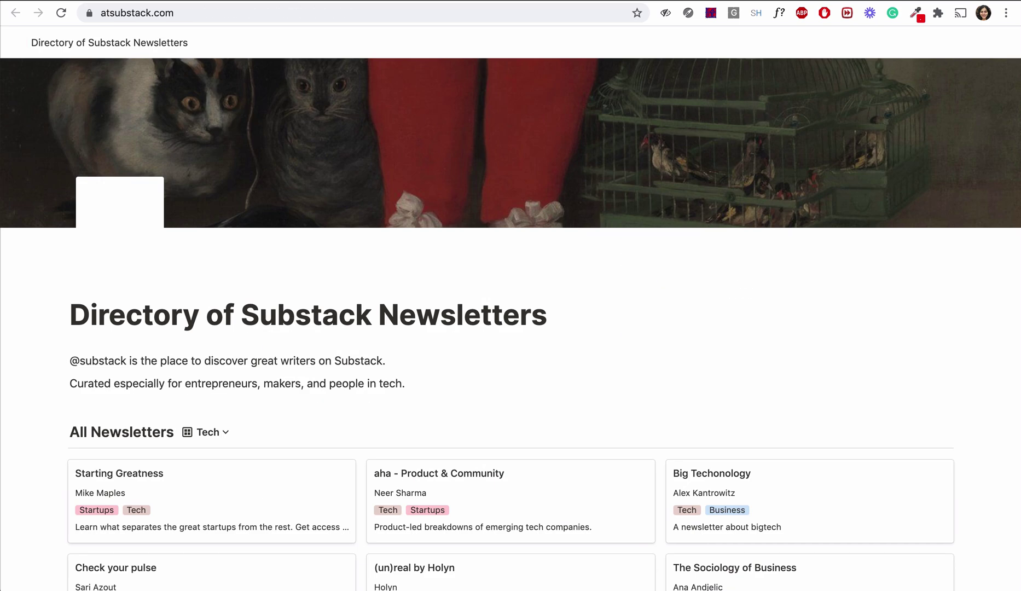
scroll(353, 290, "down", 3)
scroll(353, 290, "down", 3)
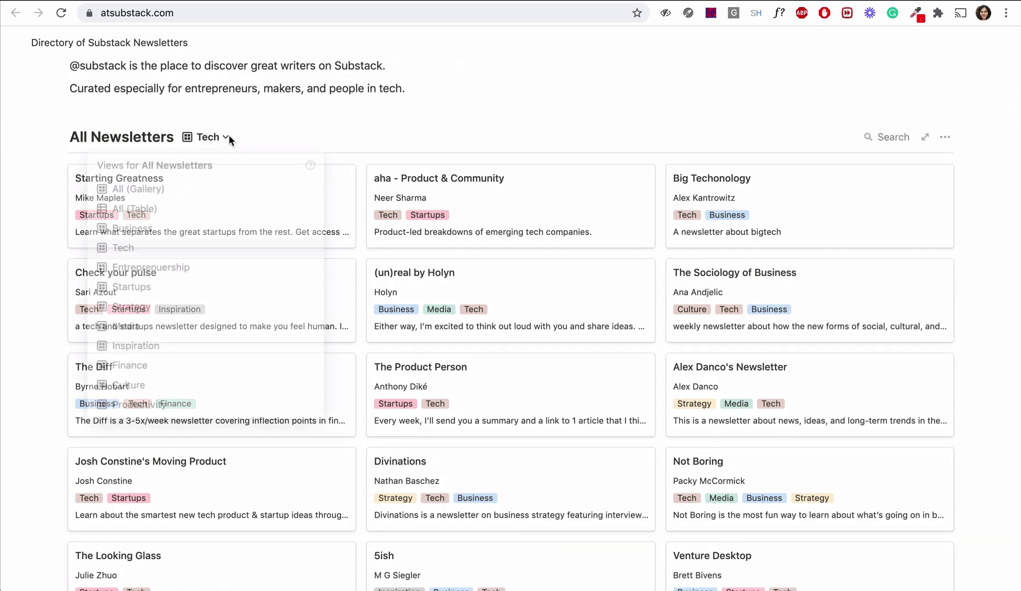
left_click(132, 229)
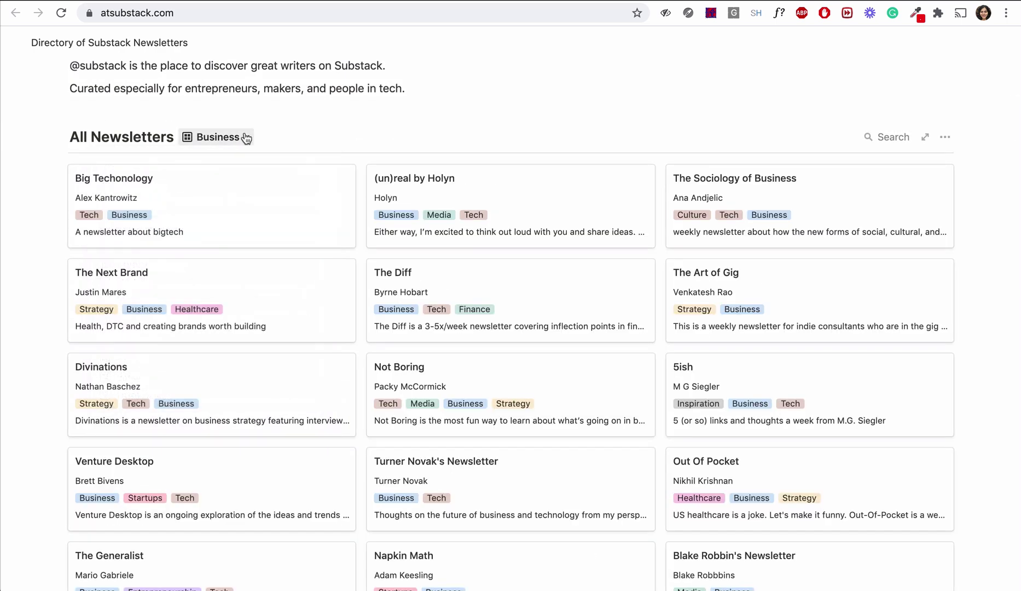
left_click(246, 138)
left_click(161, 307)
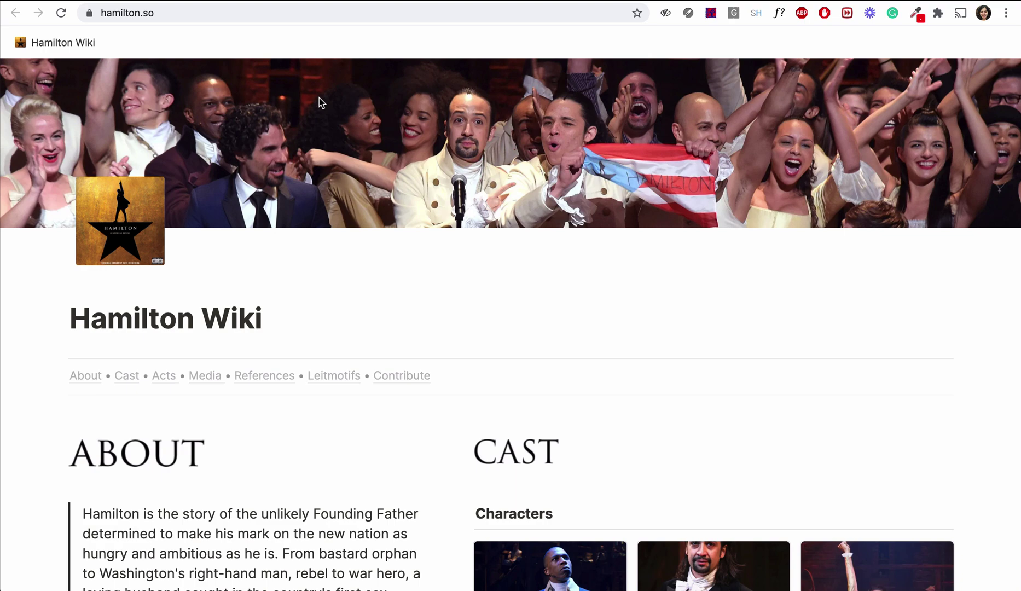
Step: Scroll through the Hamilton Wiki song pages
scroll(327, 303, "down", 5)
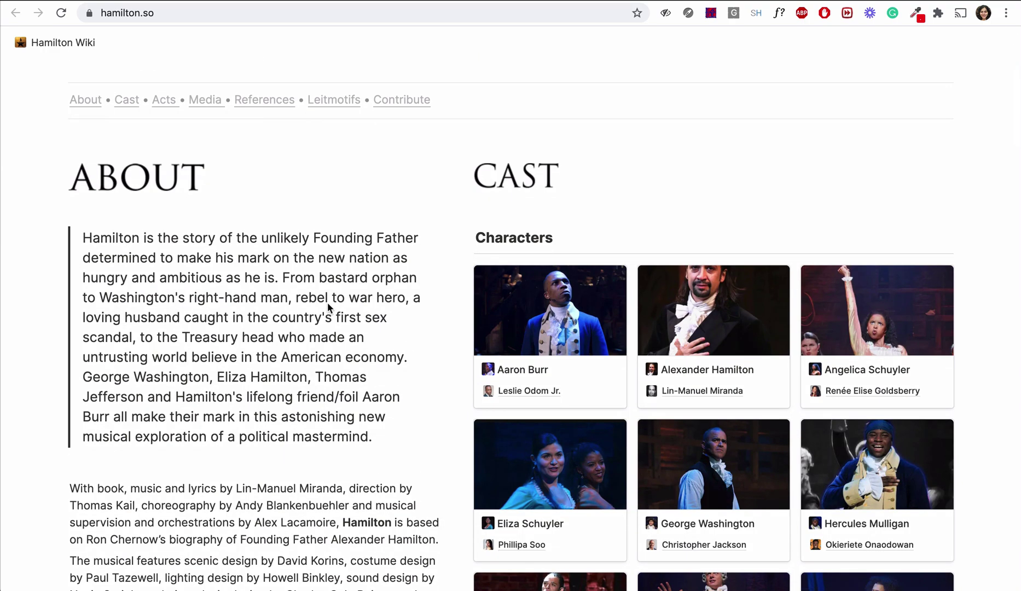
scroll(327, 303, "down", 10)
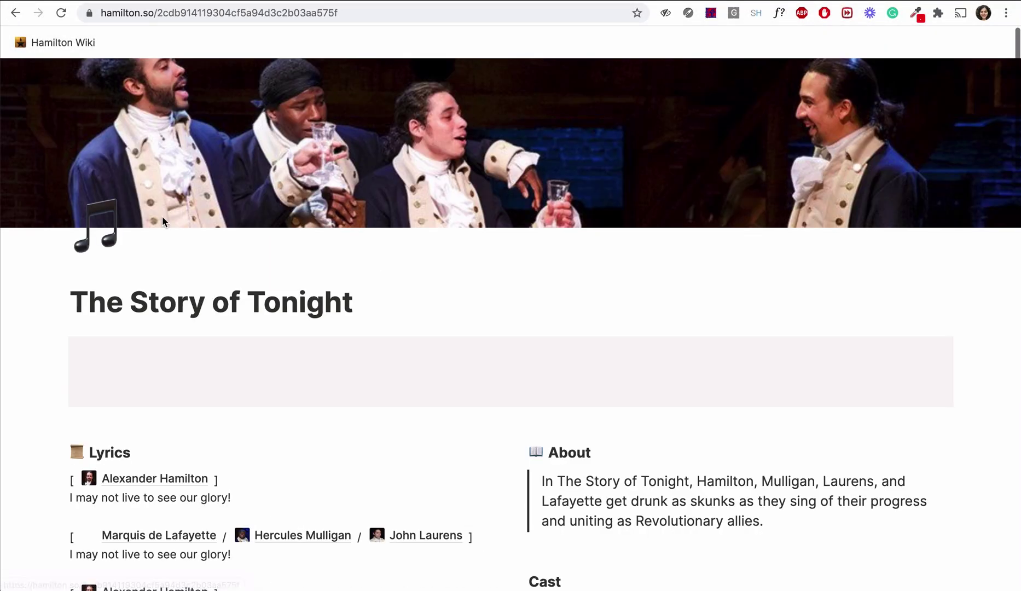
scroll(162, 219, "down", 10)
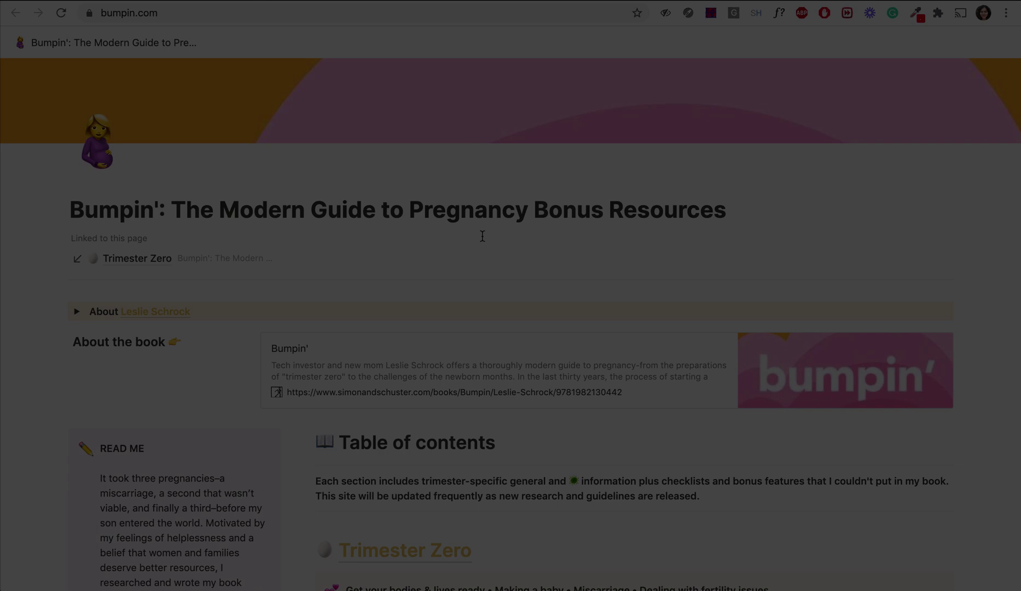
Step: On Trimester Zero, collapse Share your #ParentingGoals and toggle Be patient and keep things light
scroll(482, 235, "down", 5)
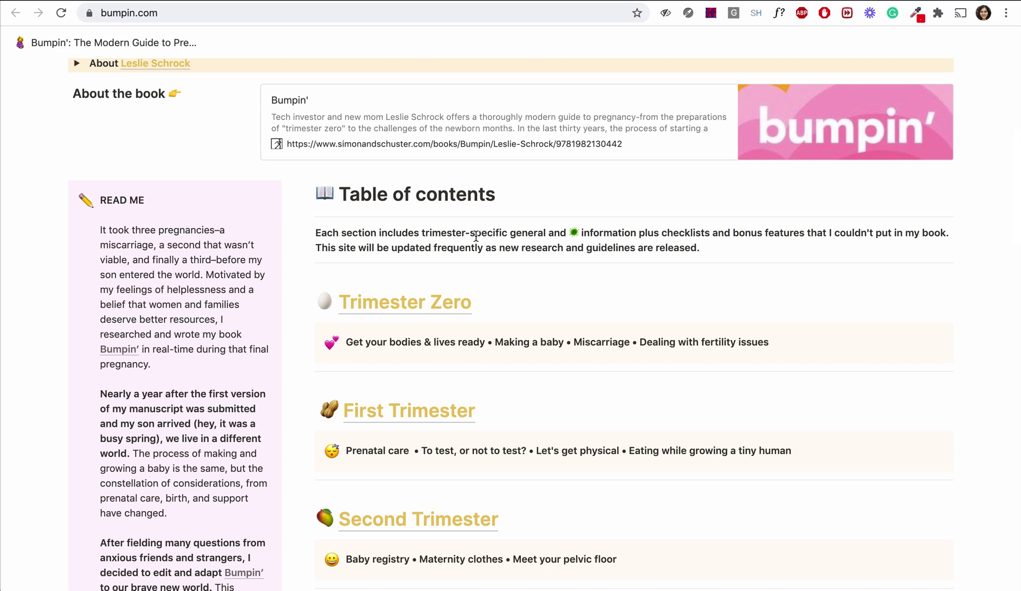
scroll(207, 359, "down", 9)
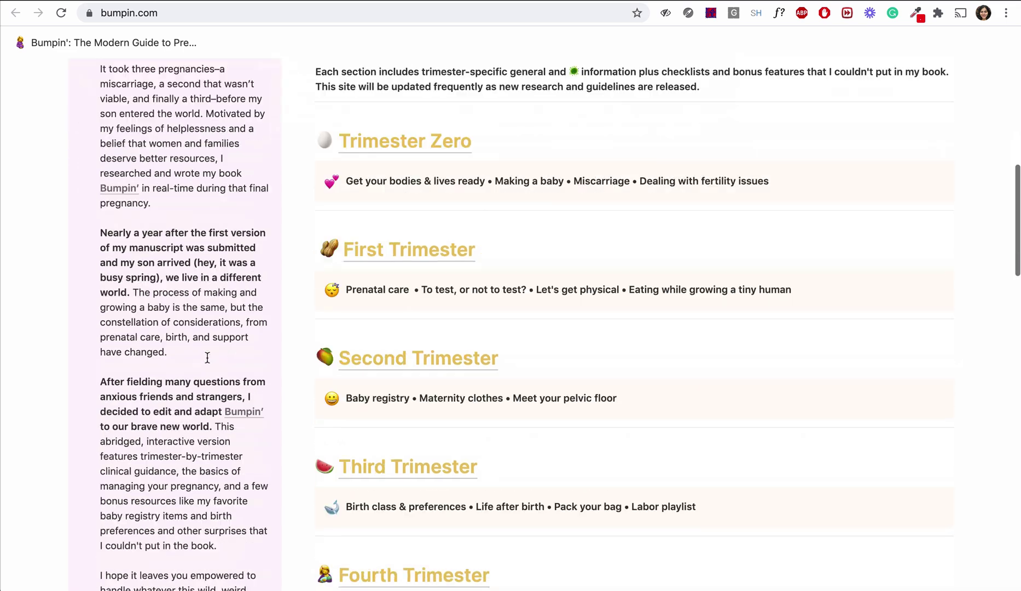
scroll(207, 358, "down", 2)
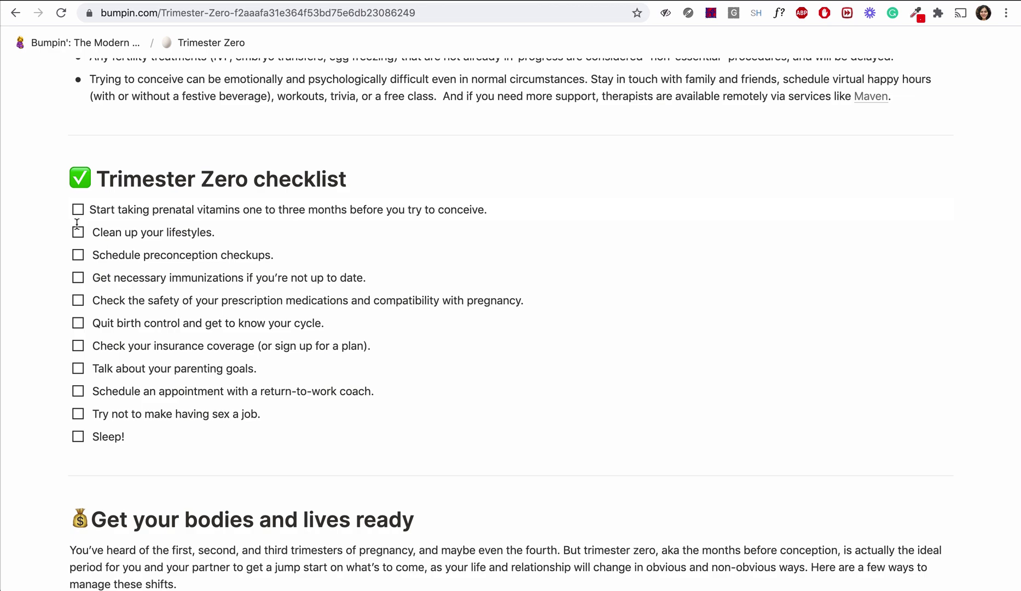
scroll(216, 137, "down", 8)
left_click(77, 279)
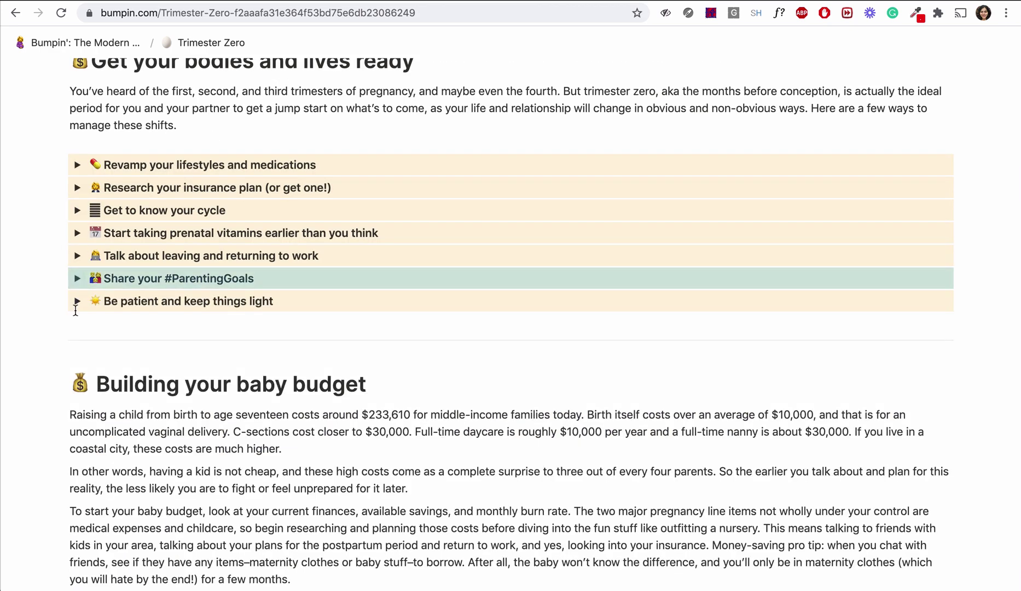
left_click(76, 301)
left_click(77, 301)
scroll(170, 411, "down", 6)
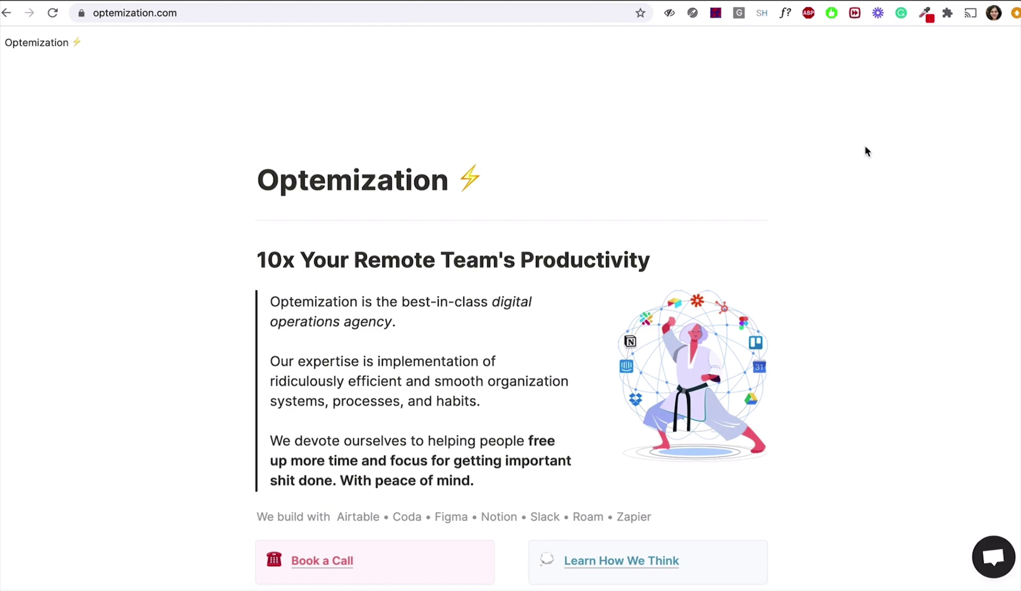
Step: Scroll through the Optemization homepage down to its footer
scroll(866, 151, "down", 8)
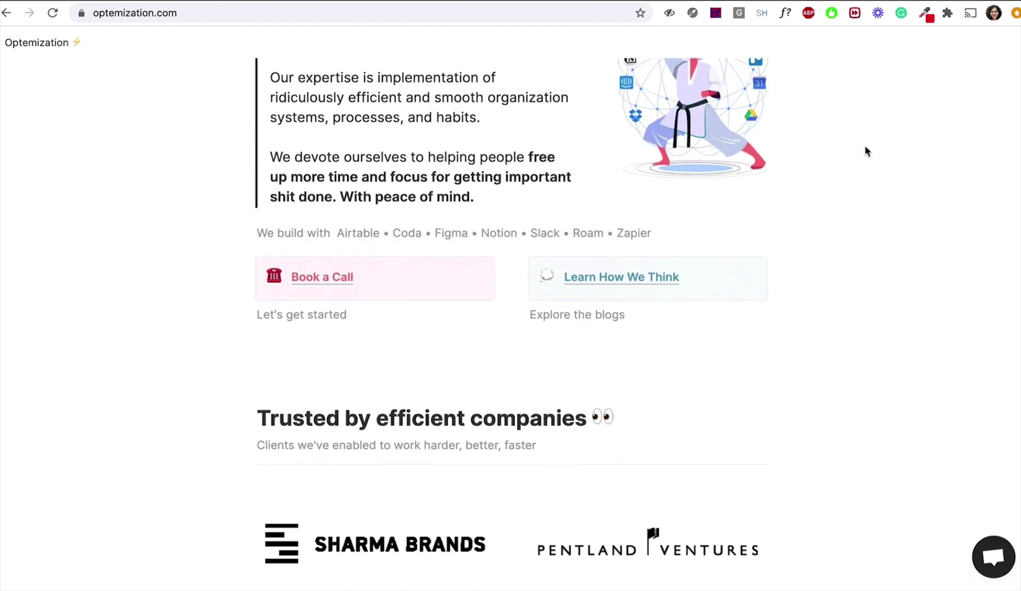
scroll(866, 150, "down", 5)
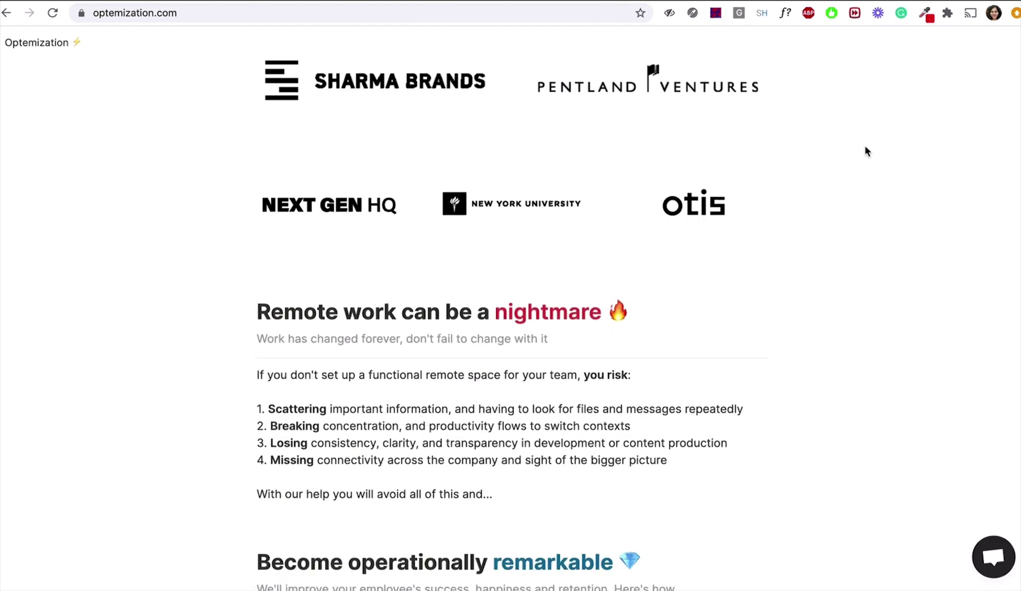
scroll(866, 151, "down", 15)
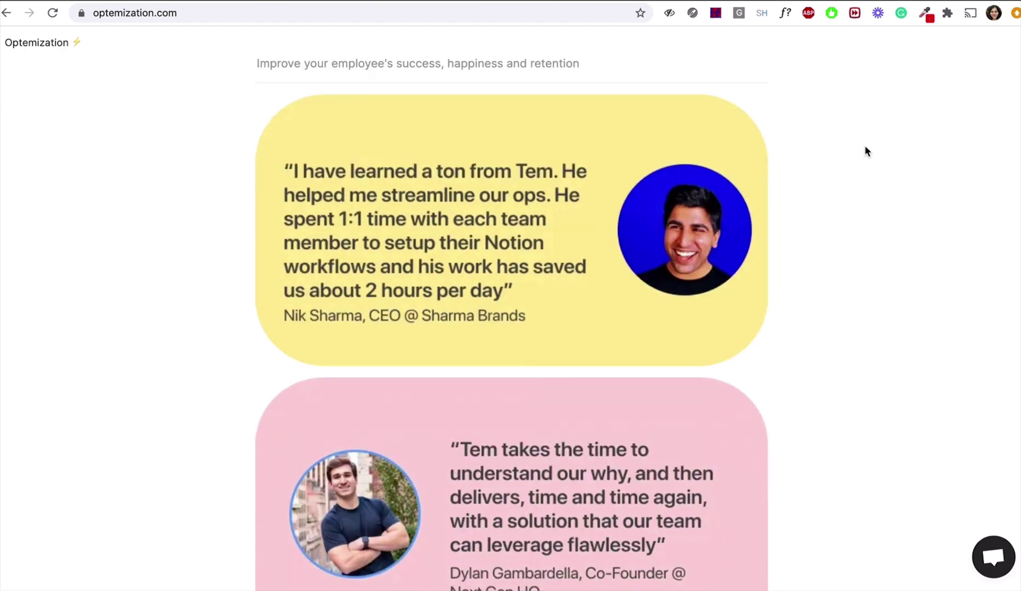
scroll(866, 150, "down", 20)
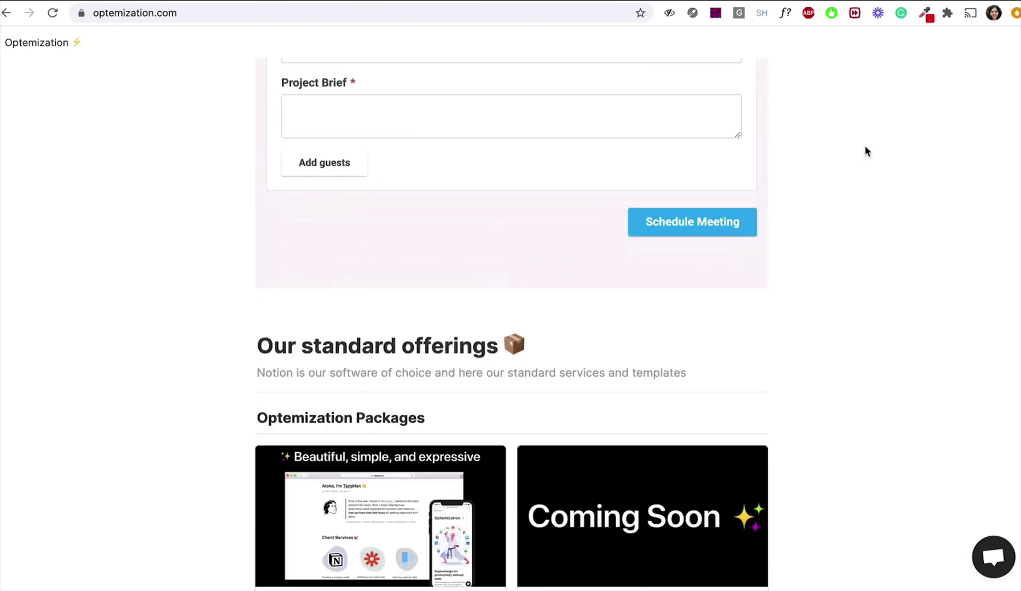
scroll(866, 150, "down", 9)
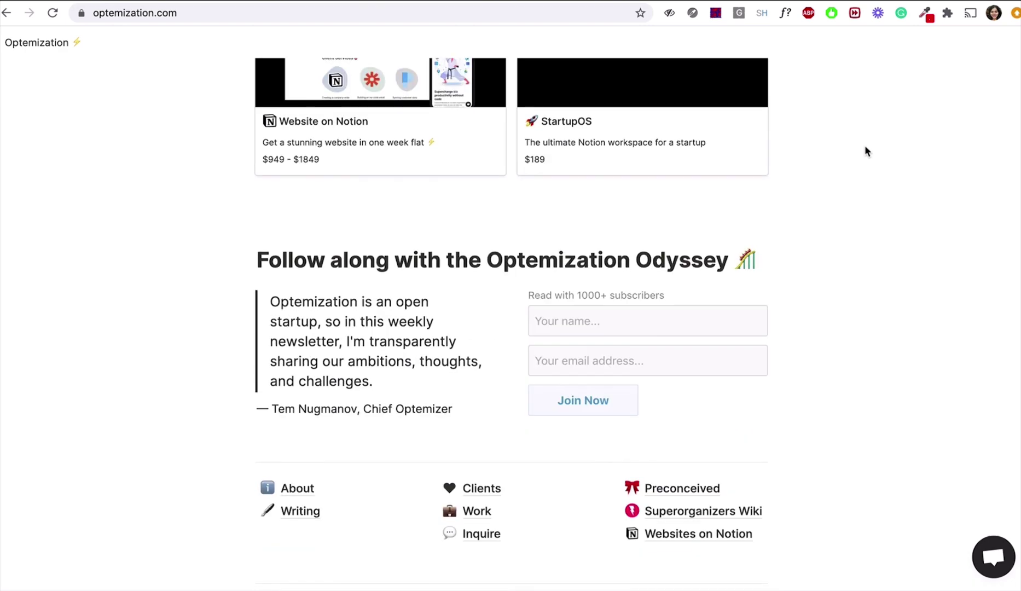
scroll(864, 145, "down", 3)
Step: Copy the whole Optemization homepage and paste it into the Untitled page
key("Home")
key("super+a")
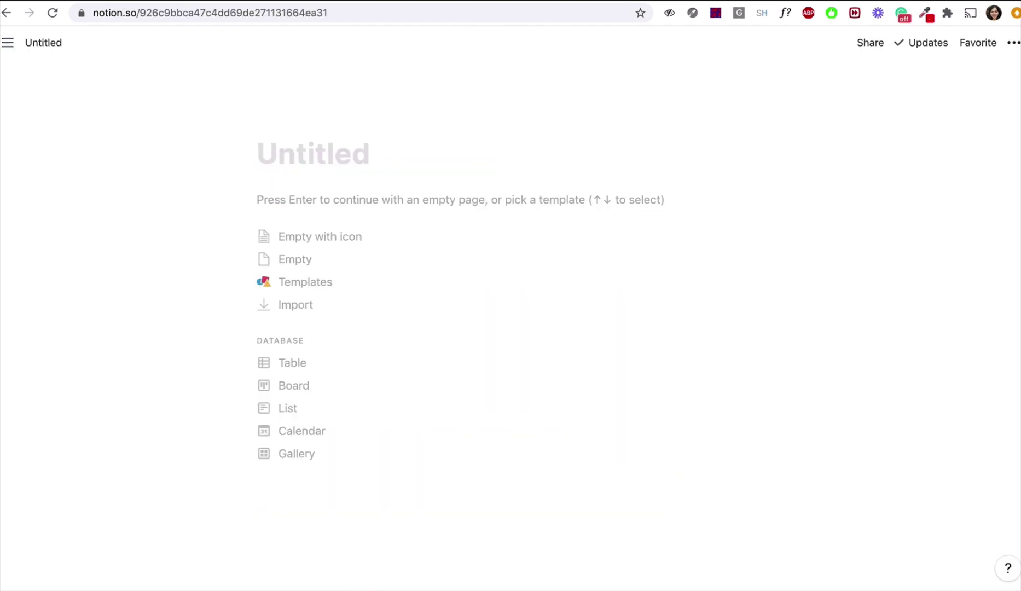
key("super+v")
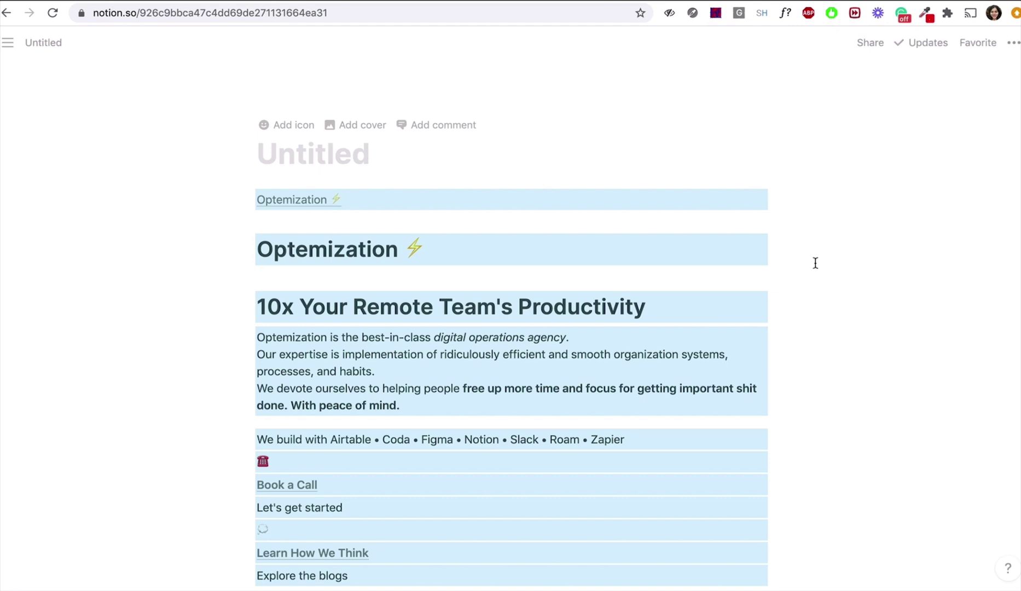
Step: Review the pasted headings, text, client logos and images
scroll(816, 263, "down", 7)
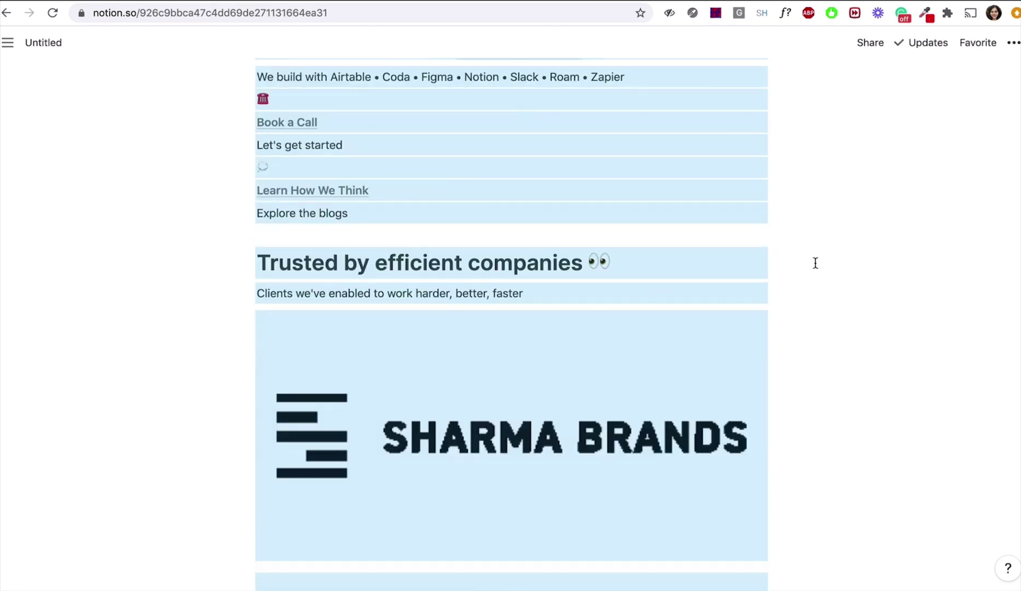
scroll(816, 263, "down", 20)
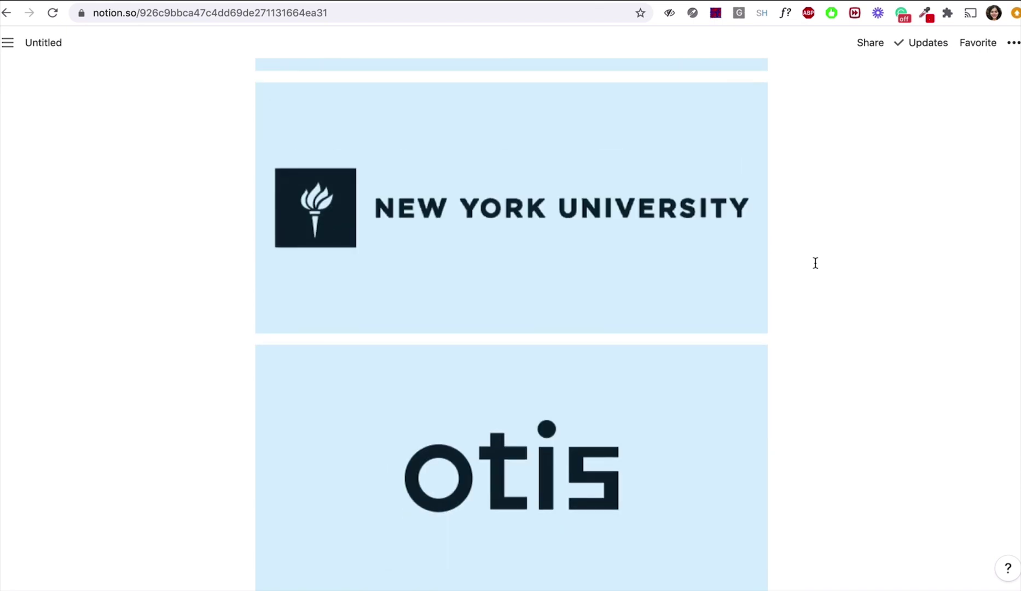
scroll(816, 263, "down", 9)
scroll(816, 264, "down", 6)
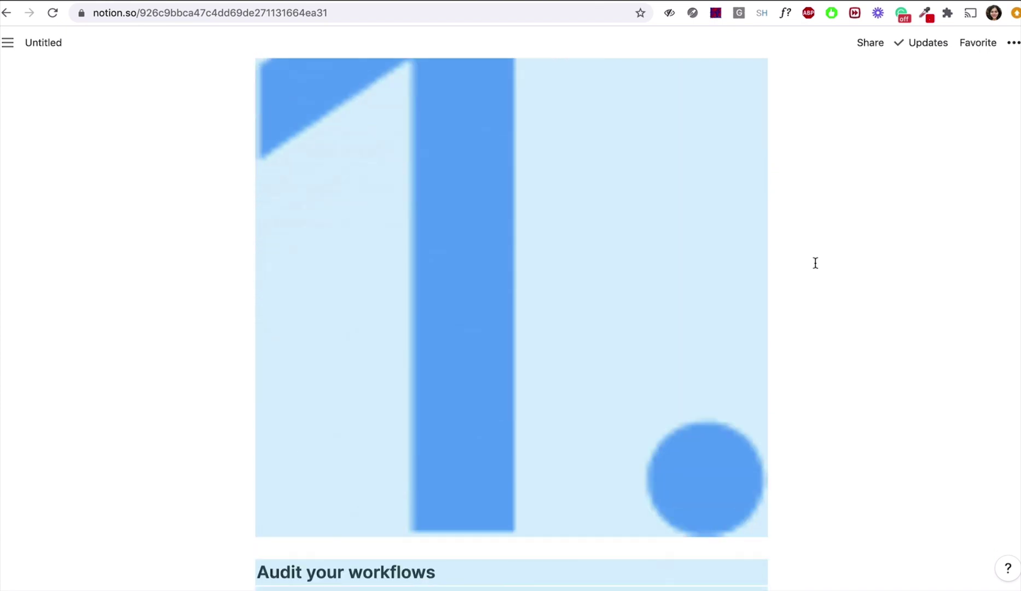
scroll(815, 264, "down", 20)
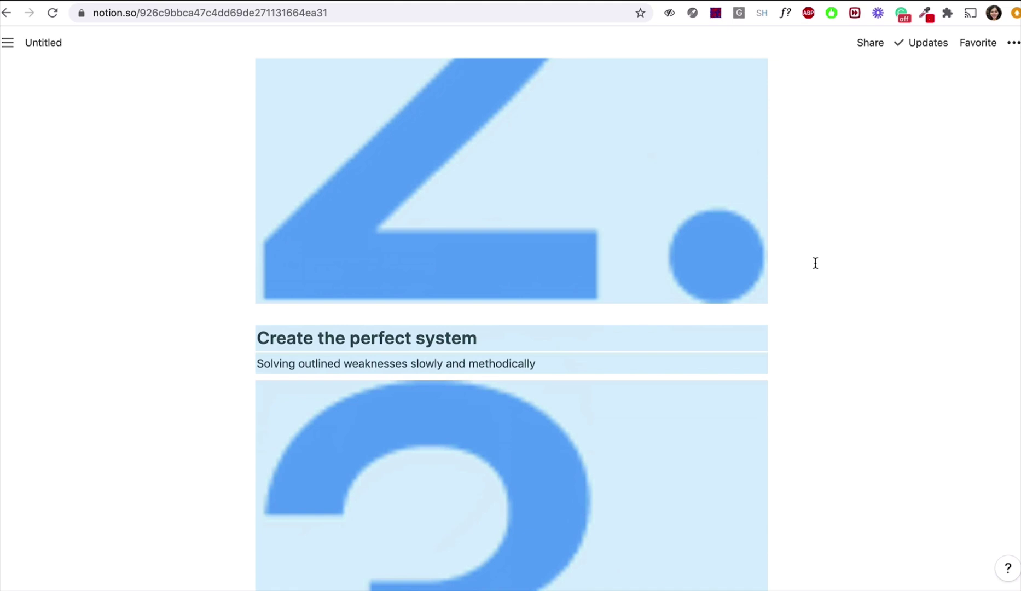
scroll(816, 264, "down", 20)
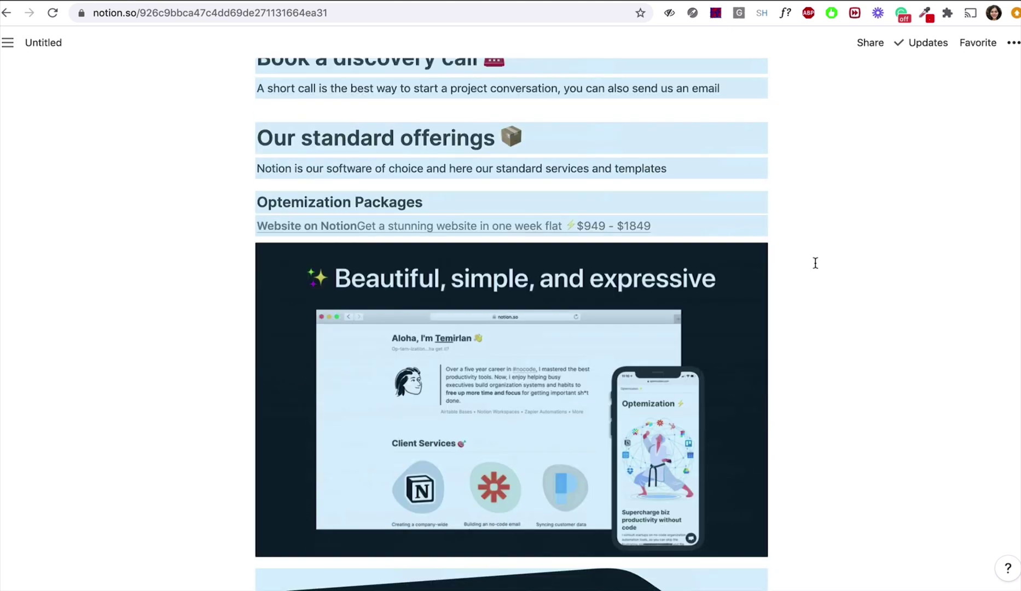
scroll(816, 263, "down", 20)
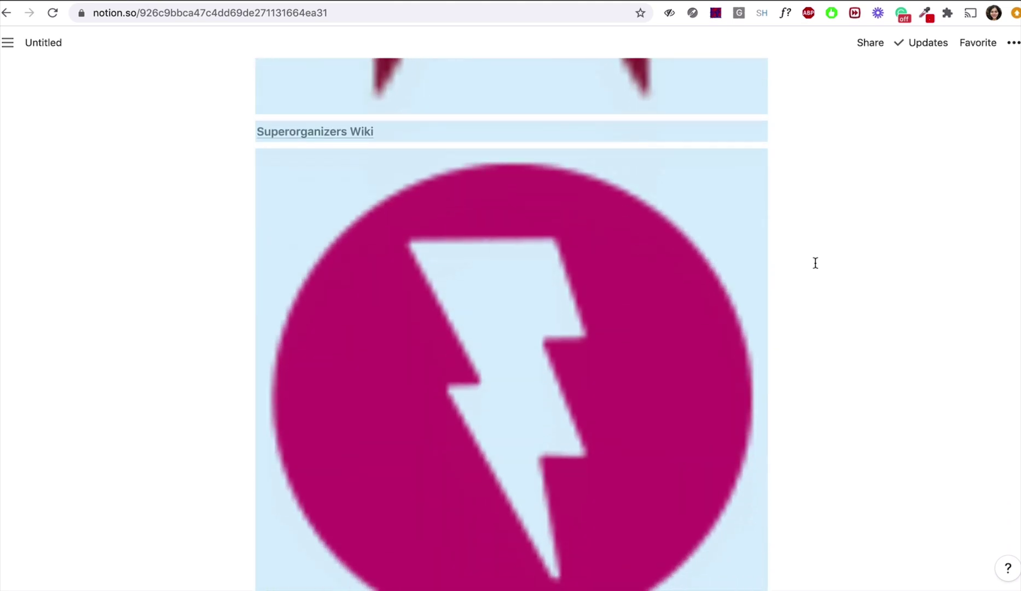
Step: Make 'Optemization ⚡' the page title
left_click_drag(426, 249, 260, 238)
key("ctrl+c")
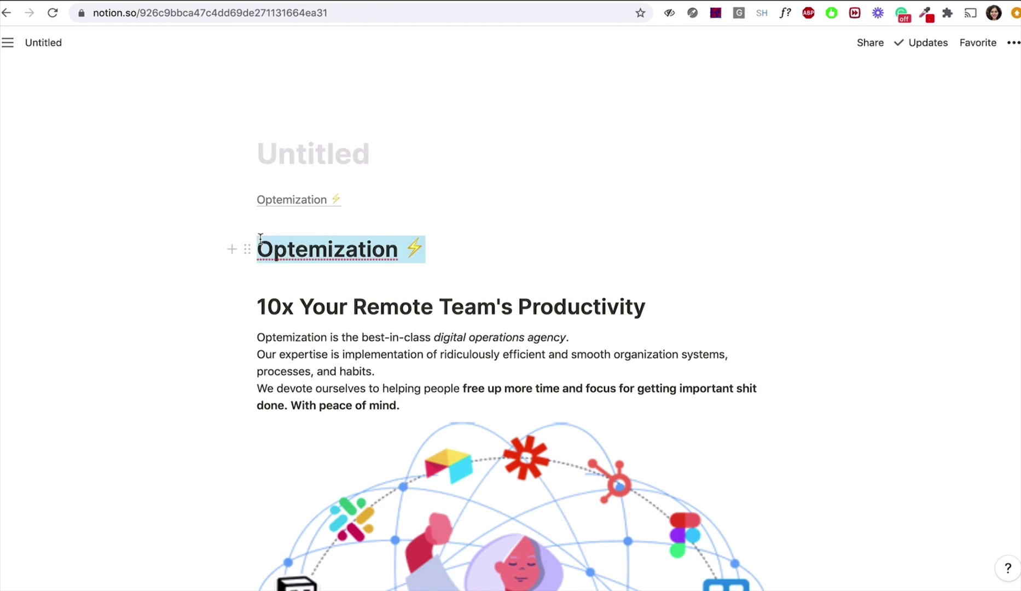
left_click(258, 154)
key("ctrl+v")
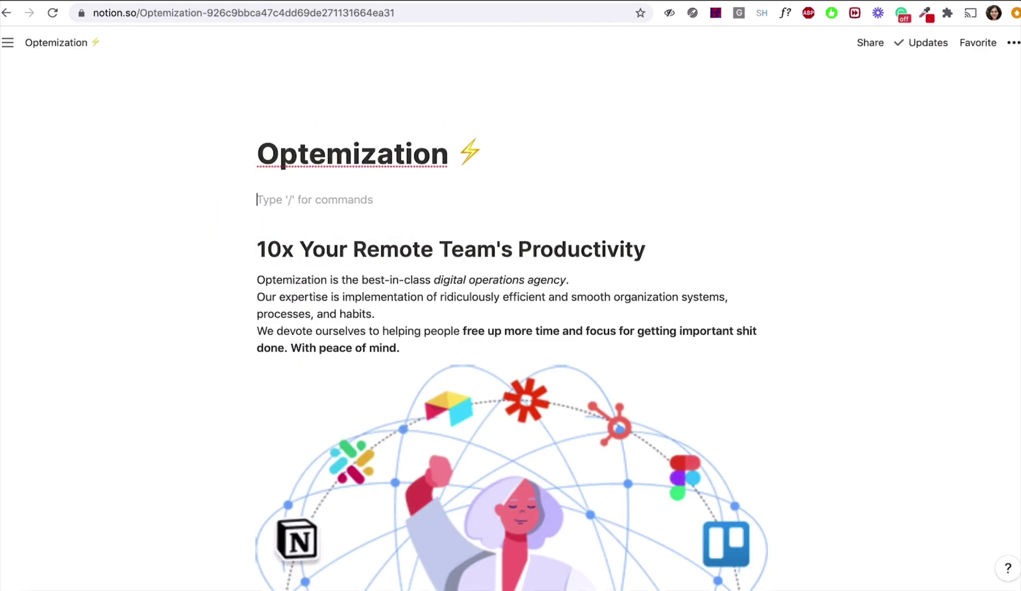
Step: Add a divider under the title and place the illustration beside the intro text
type("/")
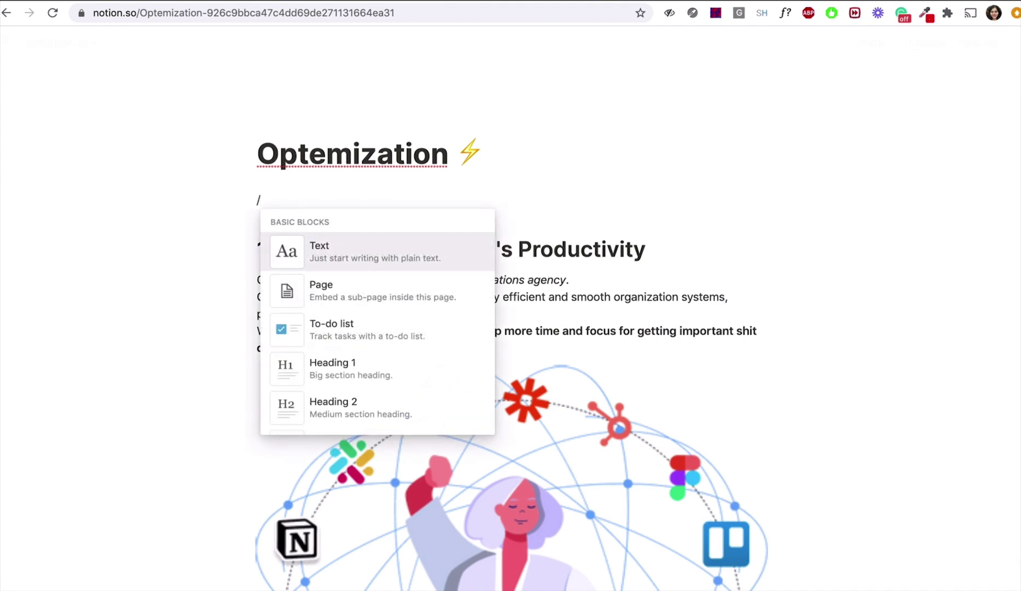
type("divi")
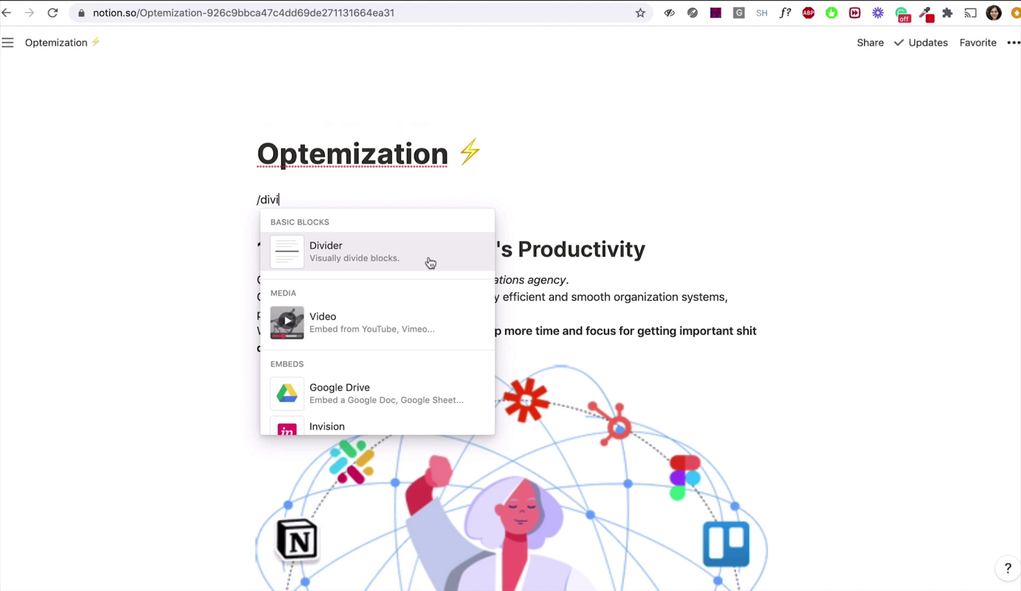
left_click(431, 264)
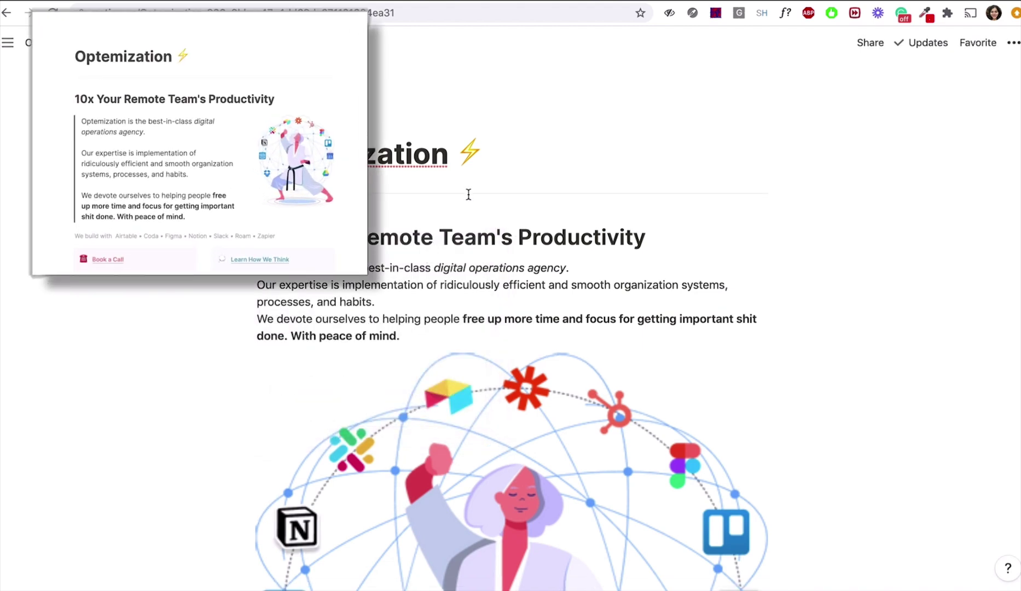
scroll(469, 194, "down", 2)
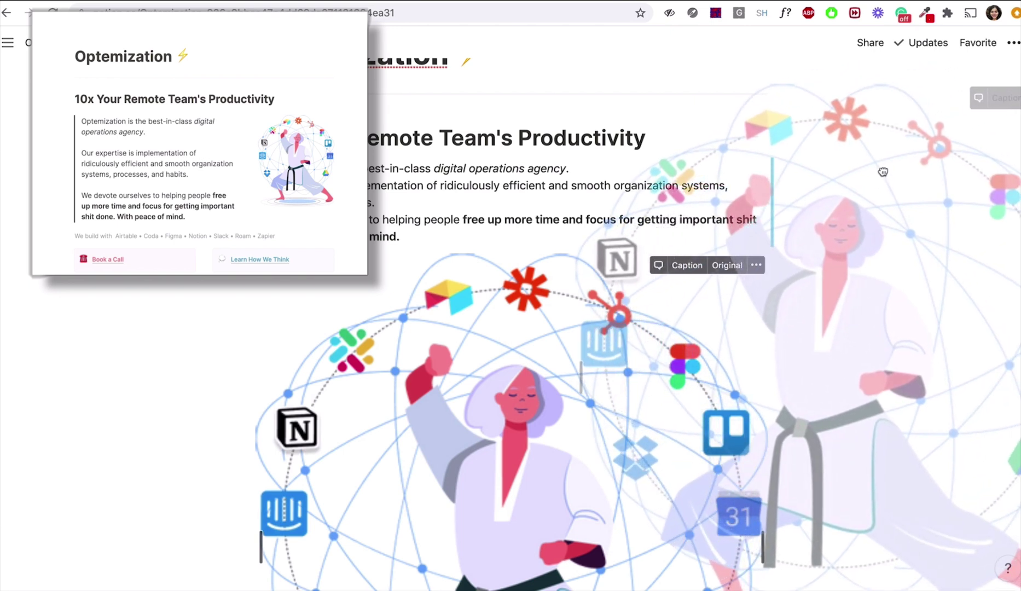
left_click_drag(883, 172, 883, 170)
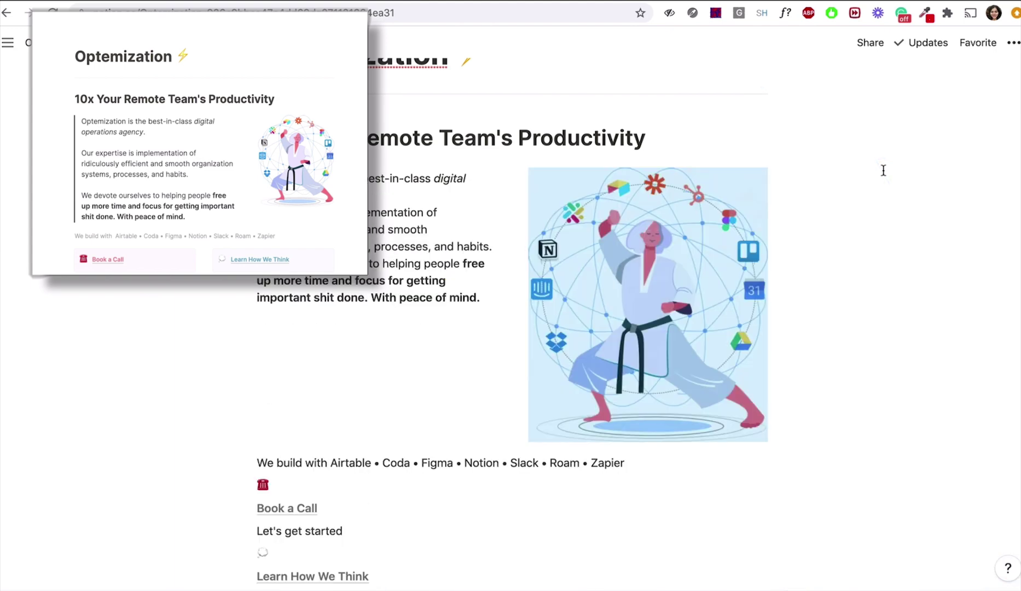
Step: Turn the intro text into a quote block with a line break after 'digital operations agency.'
scroll(883, 171, "up", 1)
left_click_drag(480, 331, 256, 212)
left_click(237, 184)
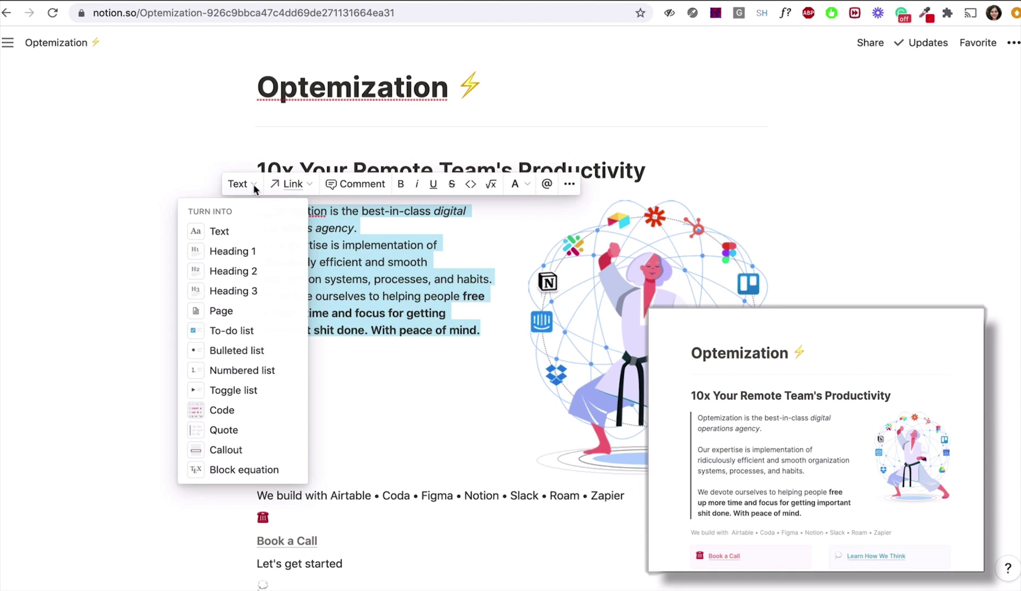
left_click(255, 431)
left_click(423, 235)
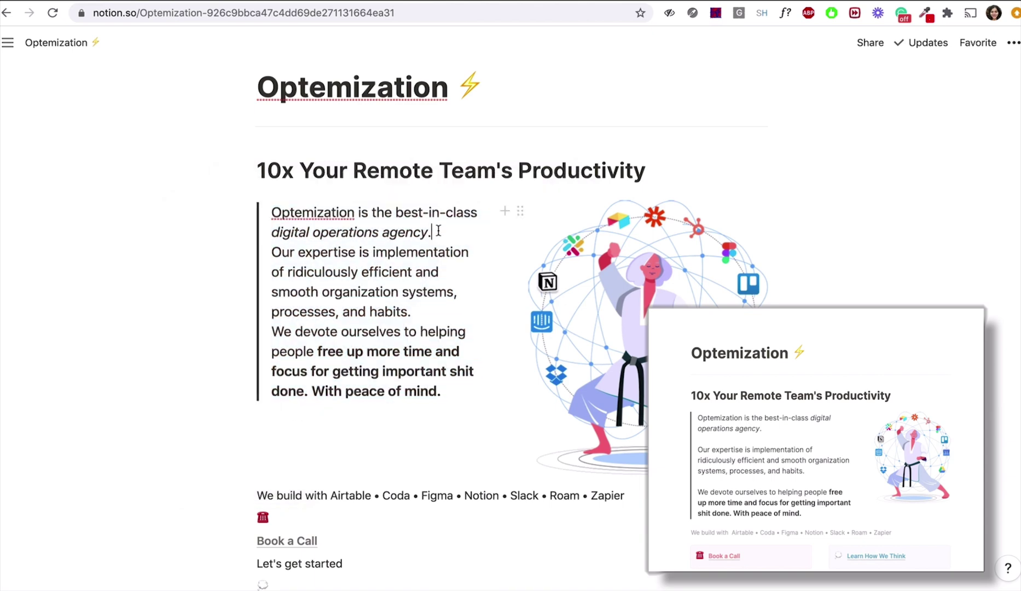
key("shift+Return")
left_click(422, 331)
Step: Place Learn How We Think beside Book a Call and Explore the blogs beside Let's get started
key("shift+Return")
scroll(374, 486, "down", 2)
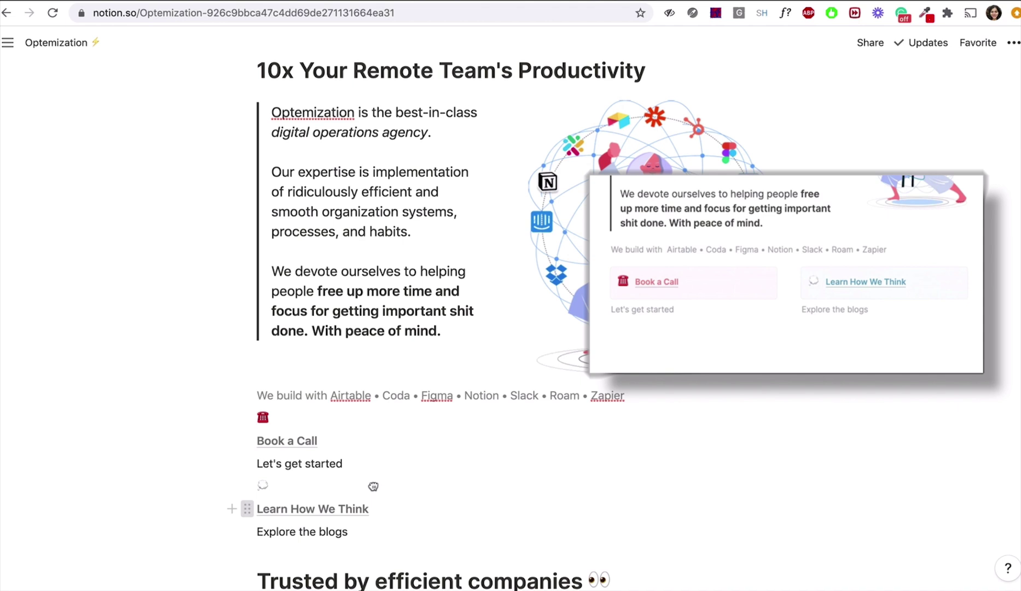
left_click_drag(374, 486, 769, 441)
left_click_drag(251, 499, 772, 450)
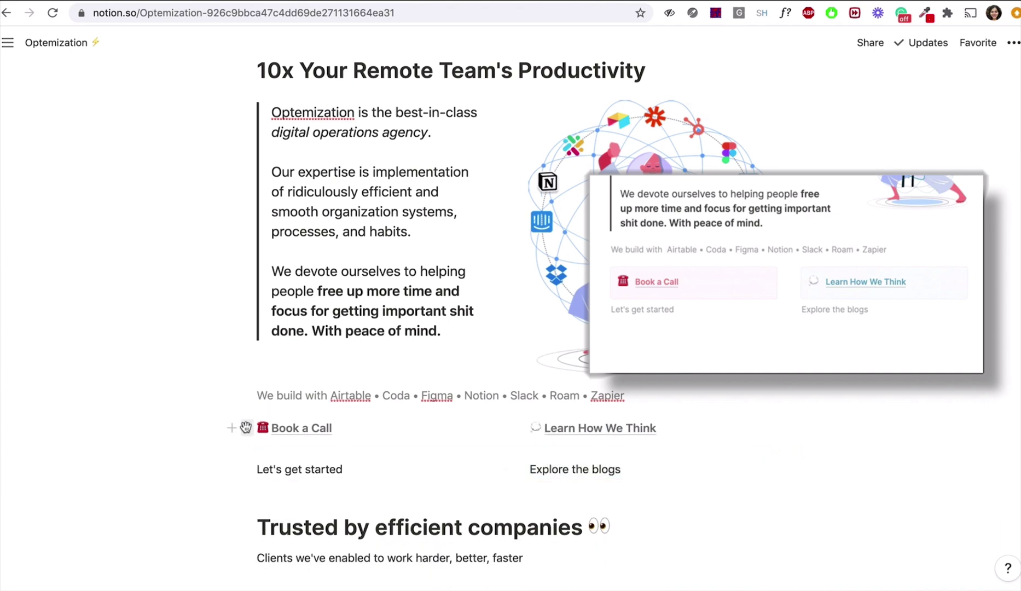
Step: Give Book a Call a pink background and Learn How We Think a blue background
left_click(247, 429)
mouse_move(203, 510)
scroll(252, 509, "down", 3)
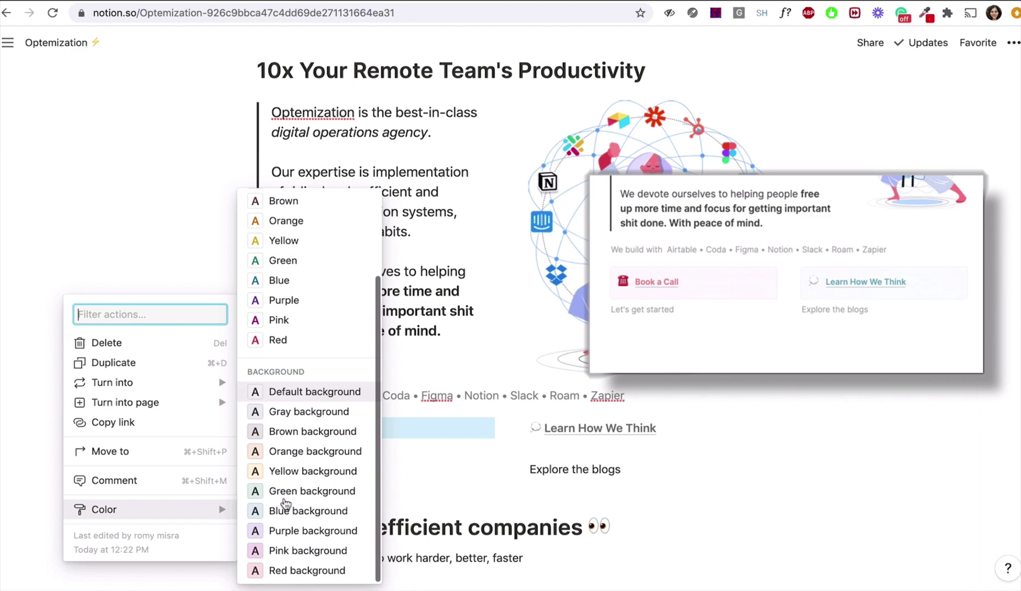
left_click(285, 564)
left_click(517, 428)
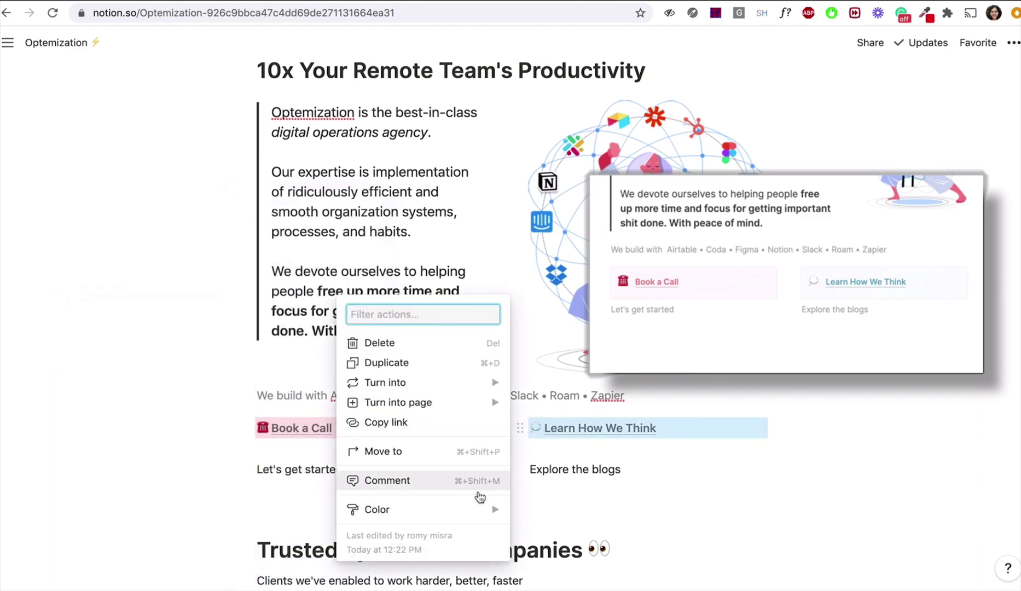
mouse_move(411, 509)
left_click(536, 510)
Step: Turn Book a Call into a callout and browse its icon choices
left_click(250, 426)
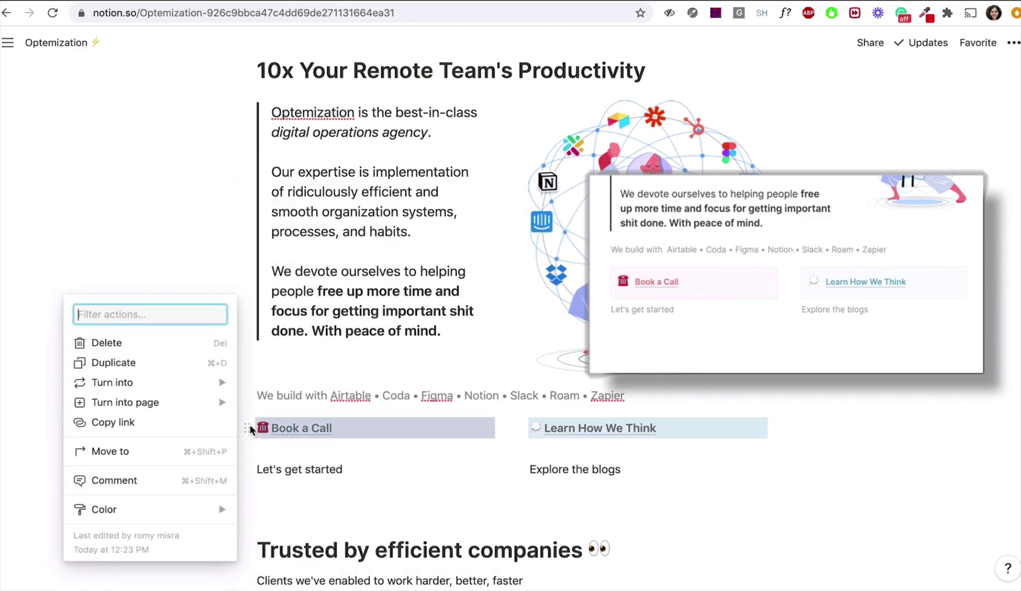
mouse_move(188, 383)
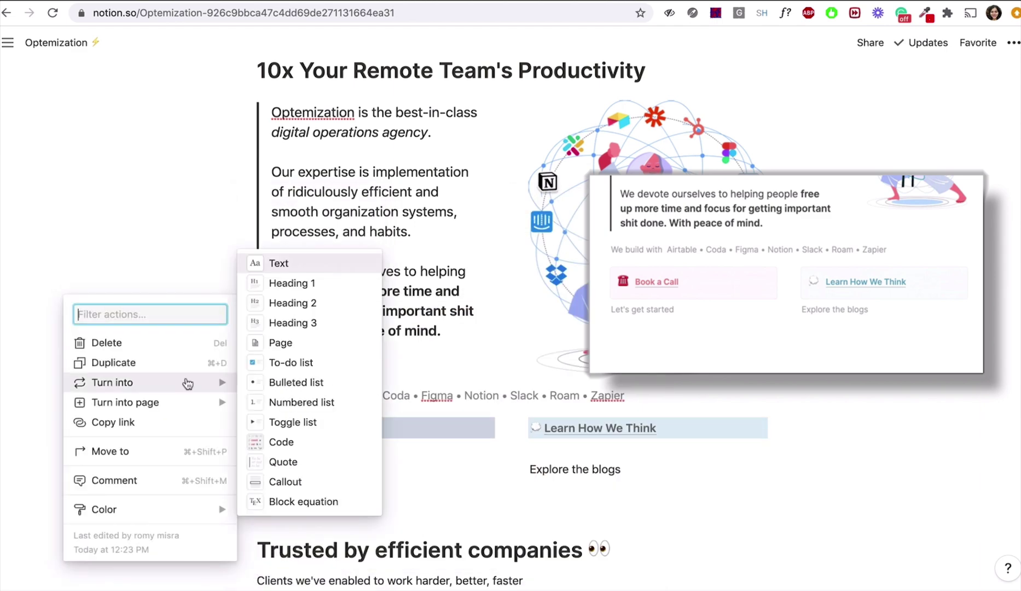
left_click(290, 481)
left_click(277, 401)
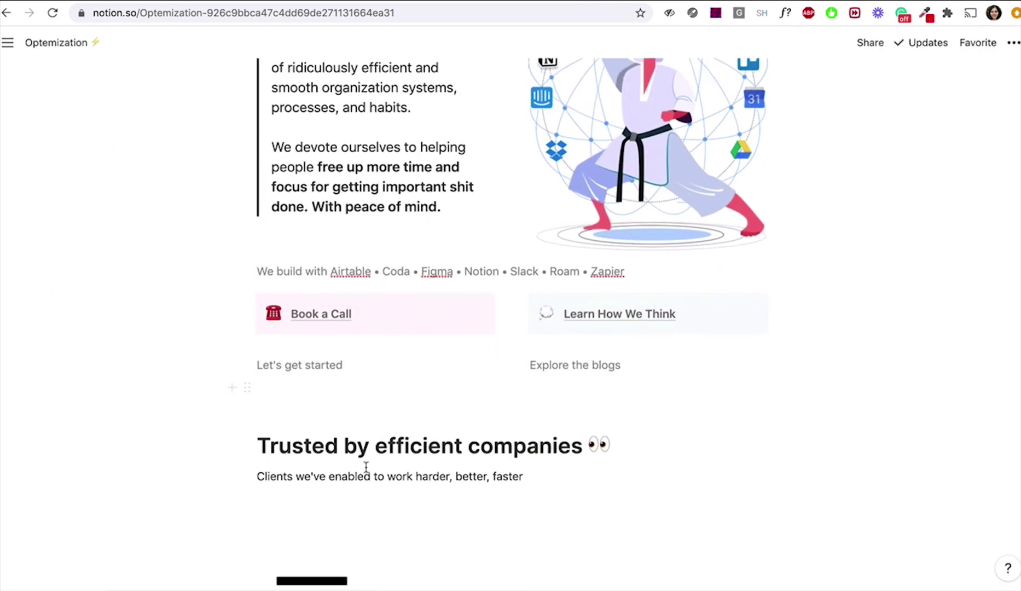
scroll(367, 466, "down", 7)
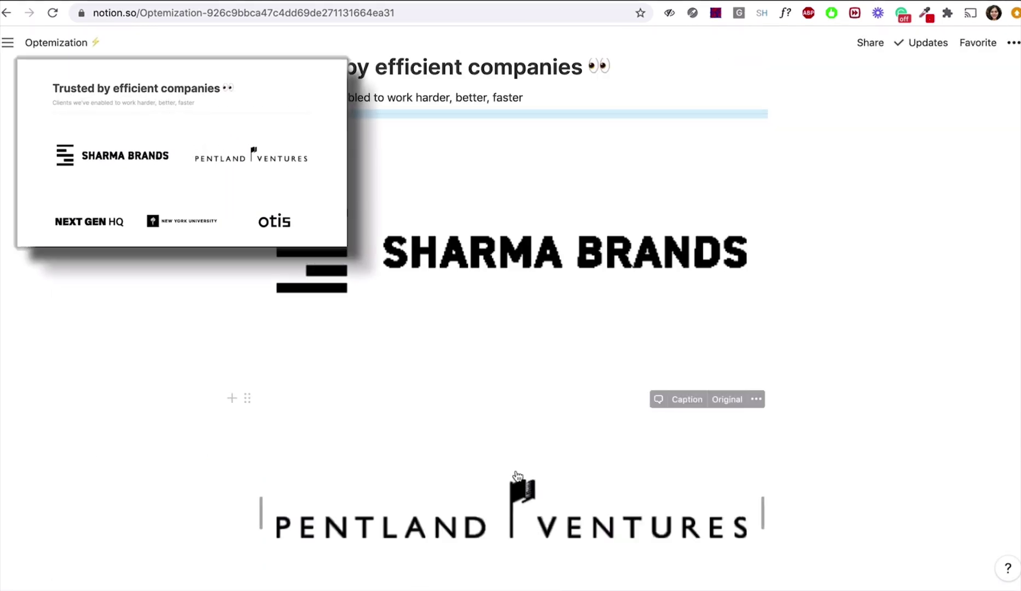
Step: Place Pentland Ventures beside Sharma Brands, then New York University and otis beside Next Gen HQ
left_click(390, 498)
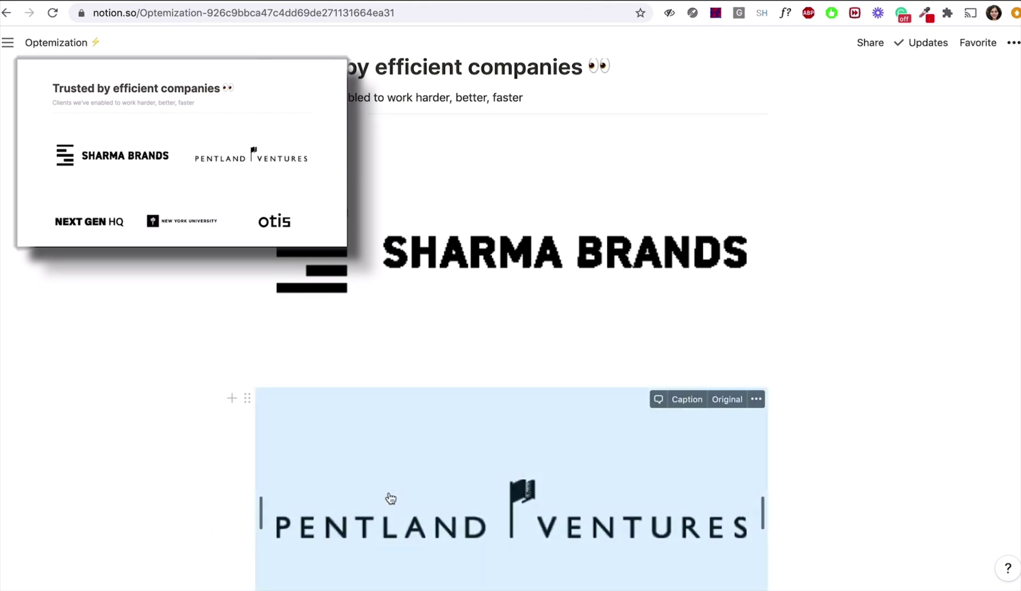
left_click_drag(668, 416, 807, 233)
scroll(551, 381, "down", 5)
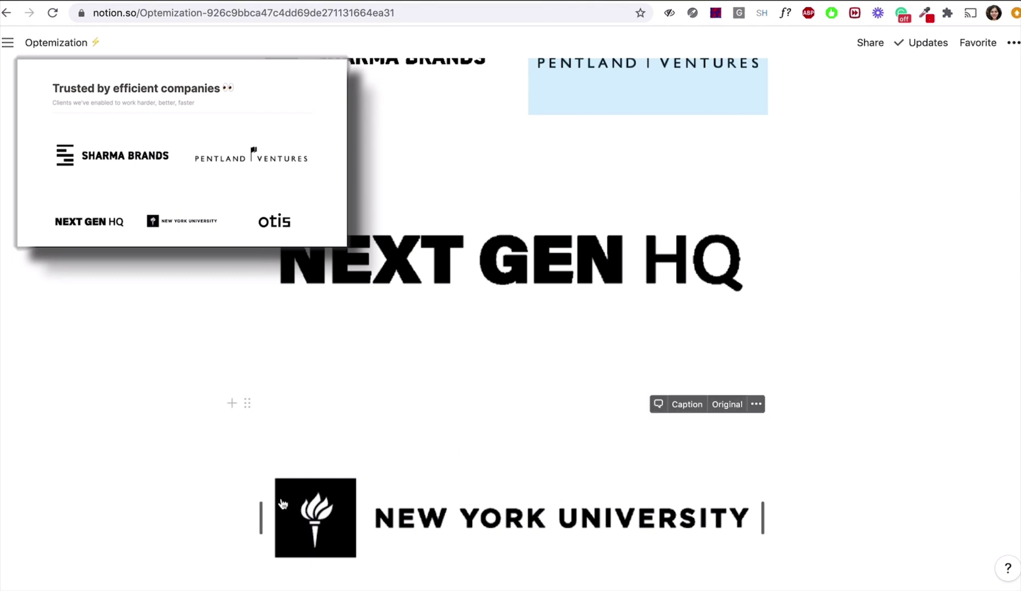
left_click_drag(336, 498, 909, 246)
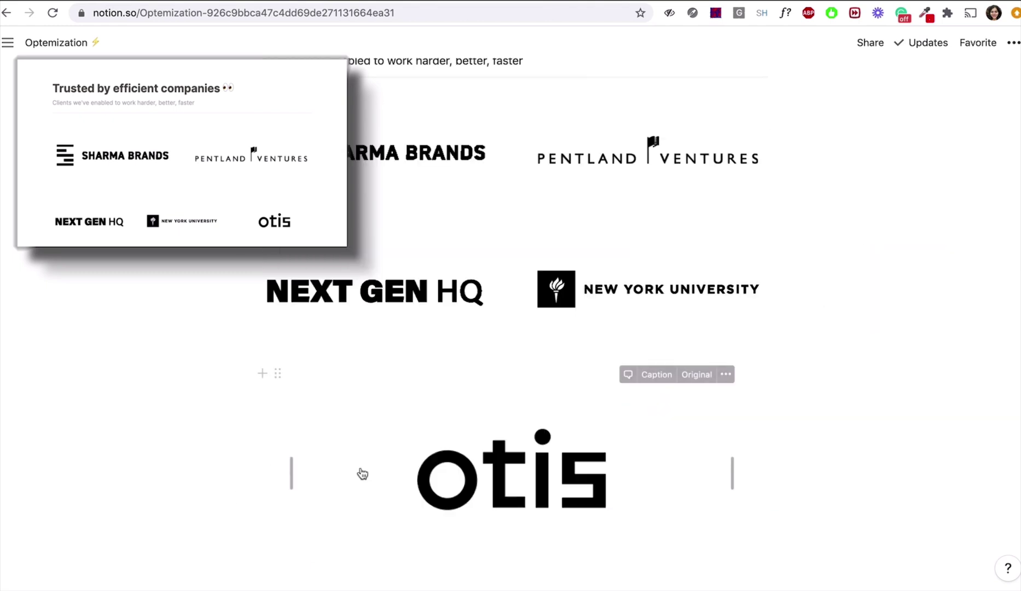
left_click_drag(363, 474, 864, 299)
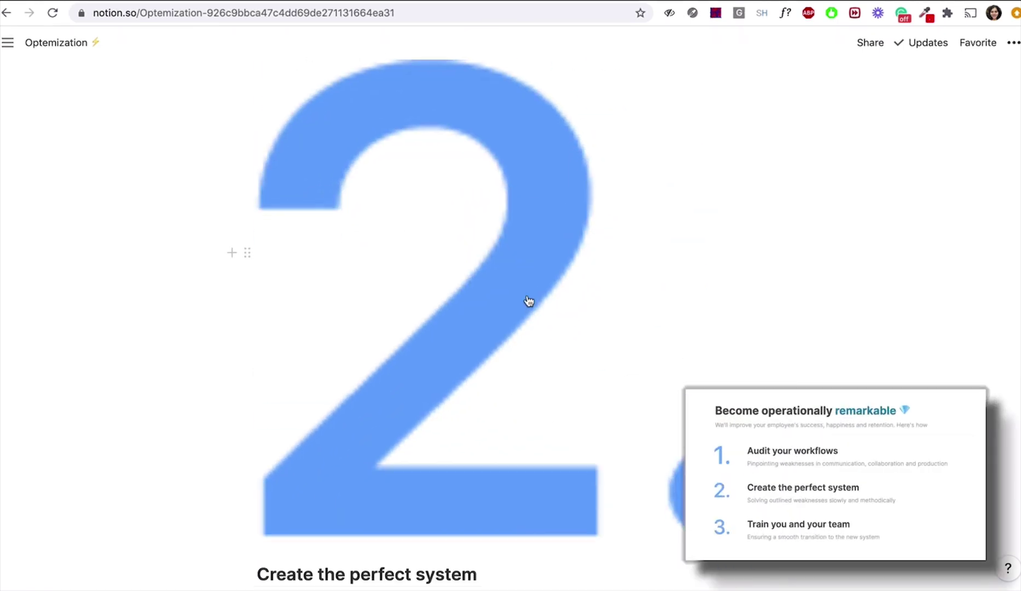
Step: Put 'Audit your workflows' and its 'Pinpointing weaknesses' line beside number 1, and narrow all three number columns
scroll(529, 301, "up", 5)
scroll(527, 294, "up", 1)
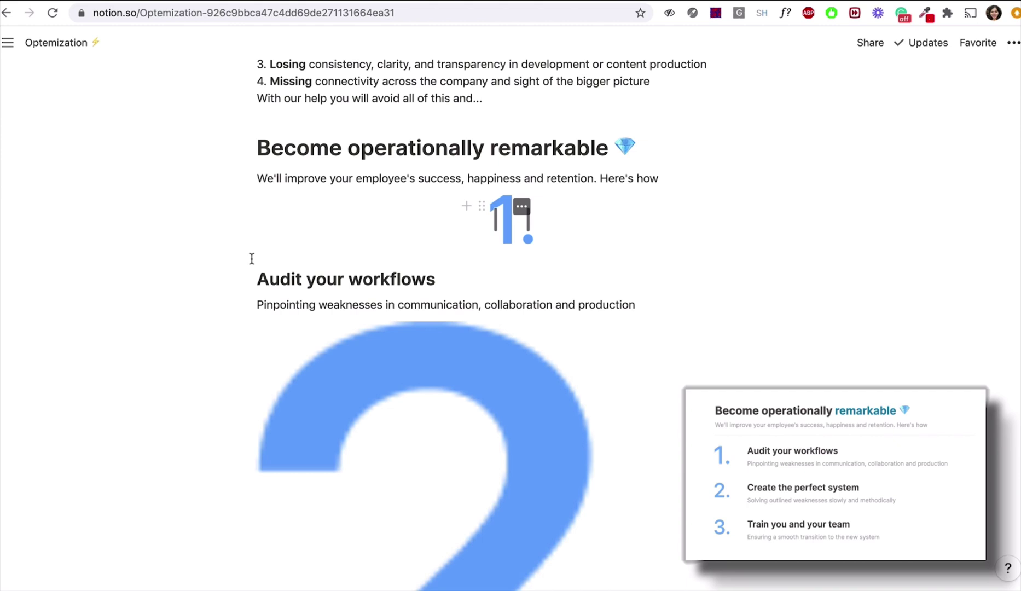
left_click_drag(239, 280, 659, 199)
left_click_drag(247, 270, 605, 240)
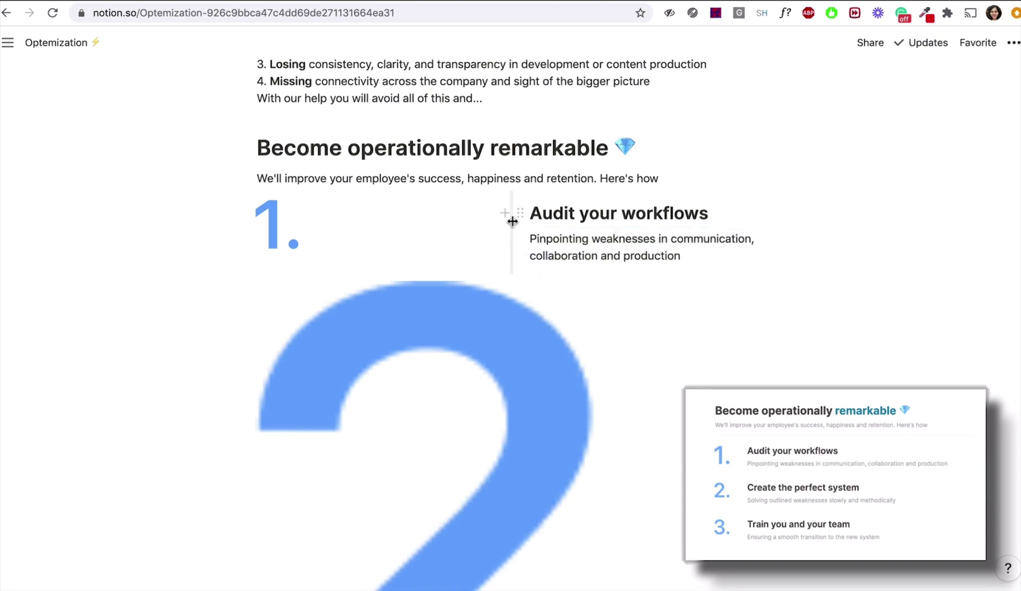
left_click_drag(509, 223, 317, 230)
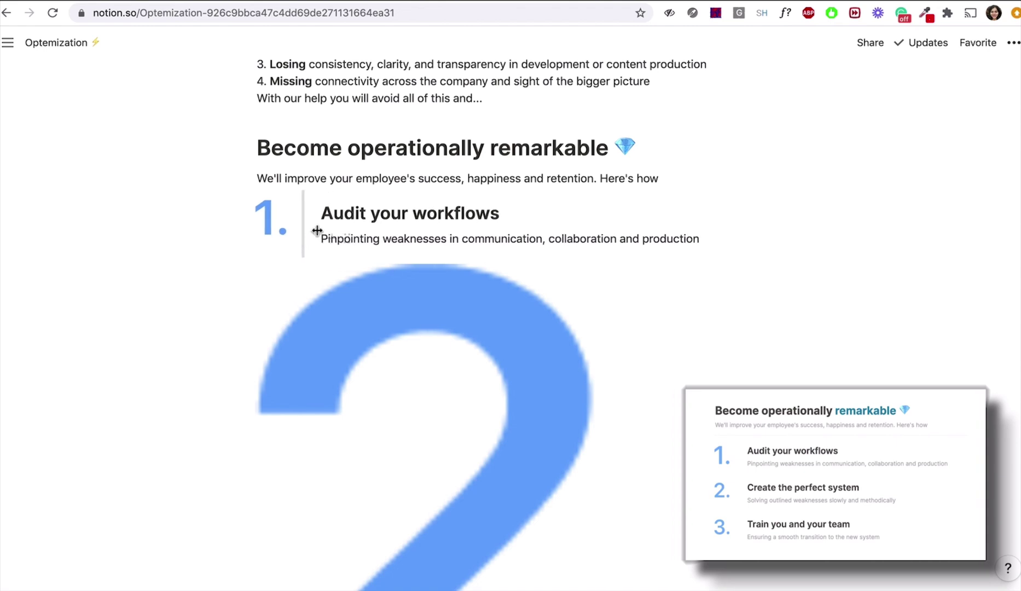
left_click_drag(513, 201, 302, 208)
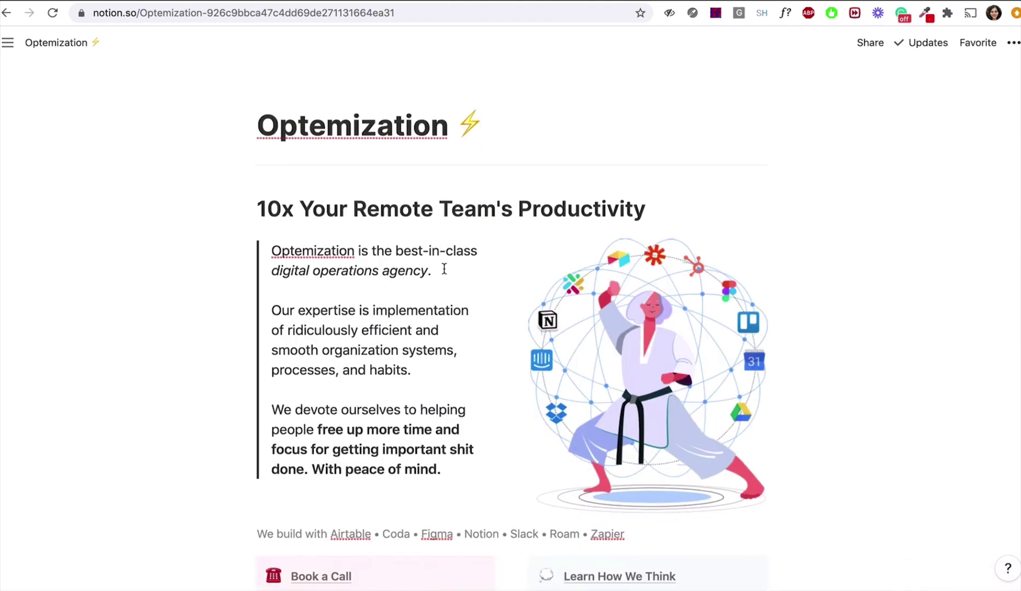
scroll(444, 270, "down", 8)
scroll(444, 271, "down", 12)
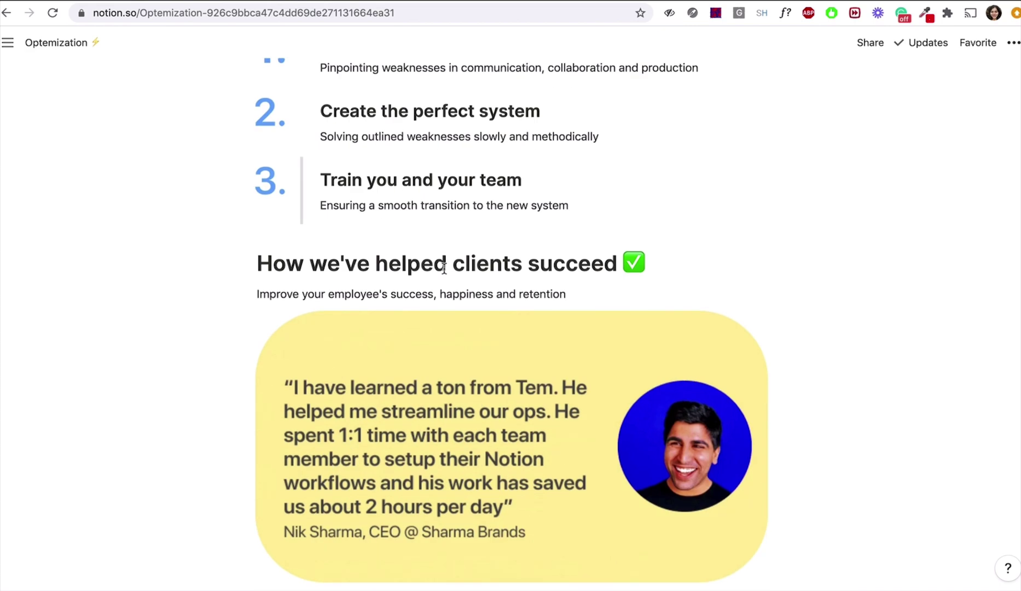
scroll(445, 269, "down", 4)
scroll(444, 270, "down", 16)
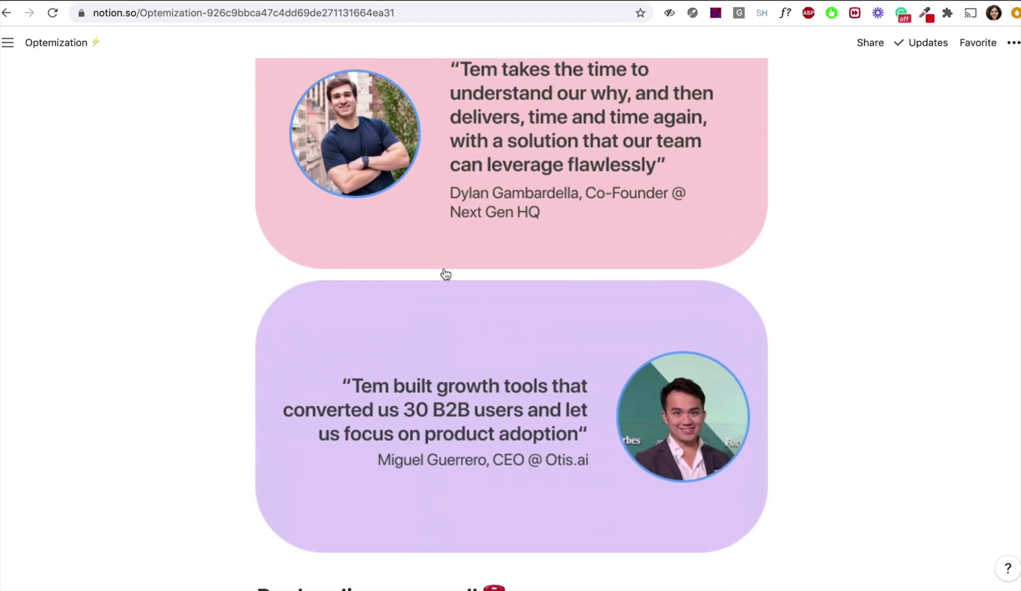
scroll(444, 269, "down", 2)
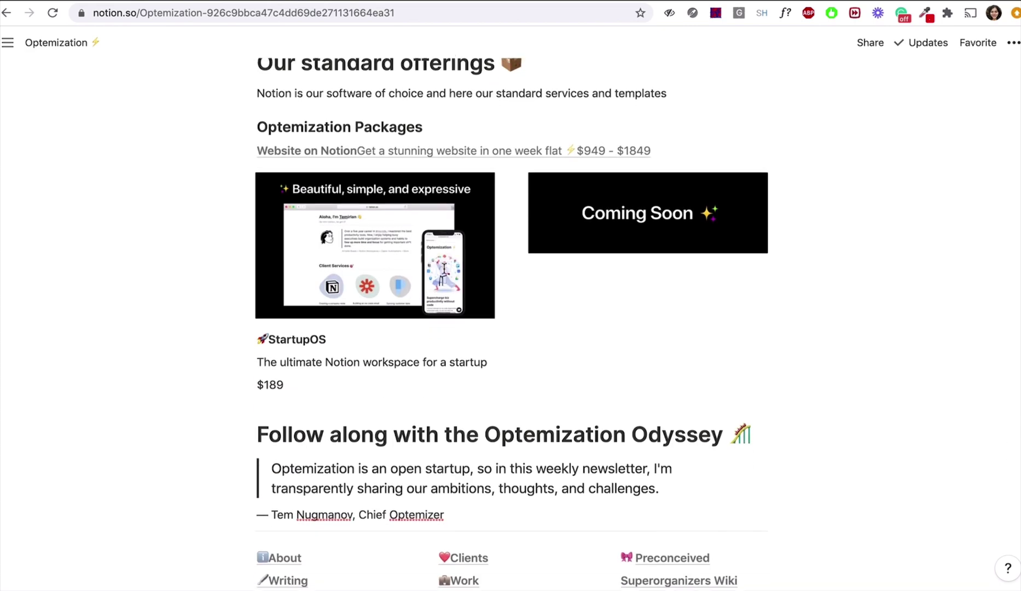
scroll(444, 272, "down", 5)
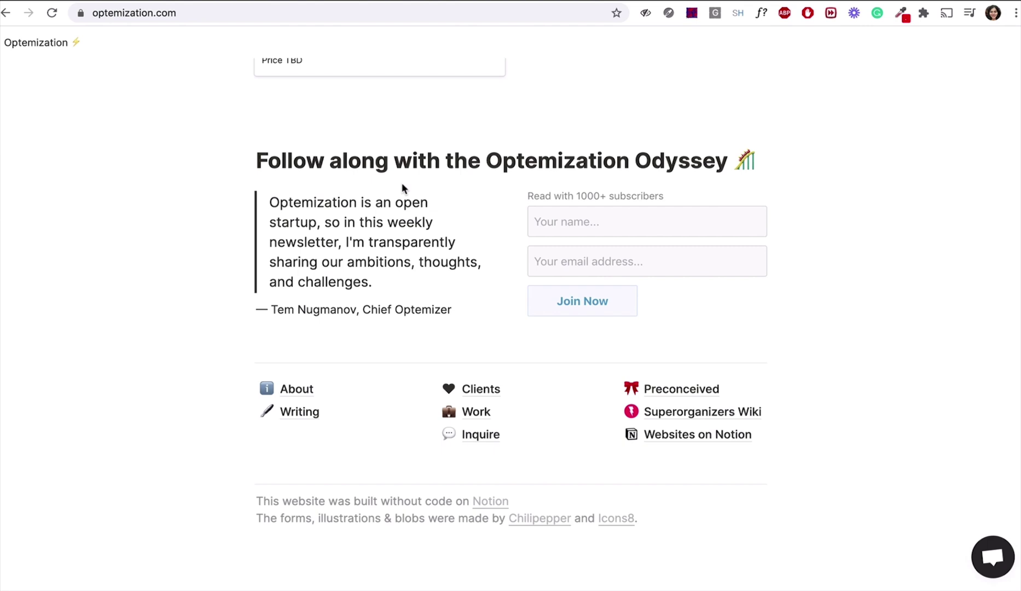
Step: Open optemization.com's Book a discovery call page from the Inquire link and scroll to the time slots
left_click(480, 434)
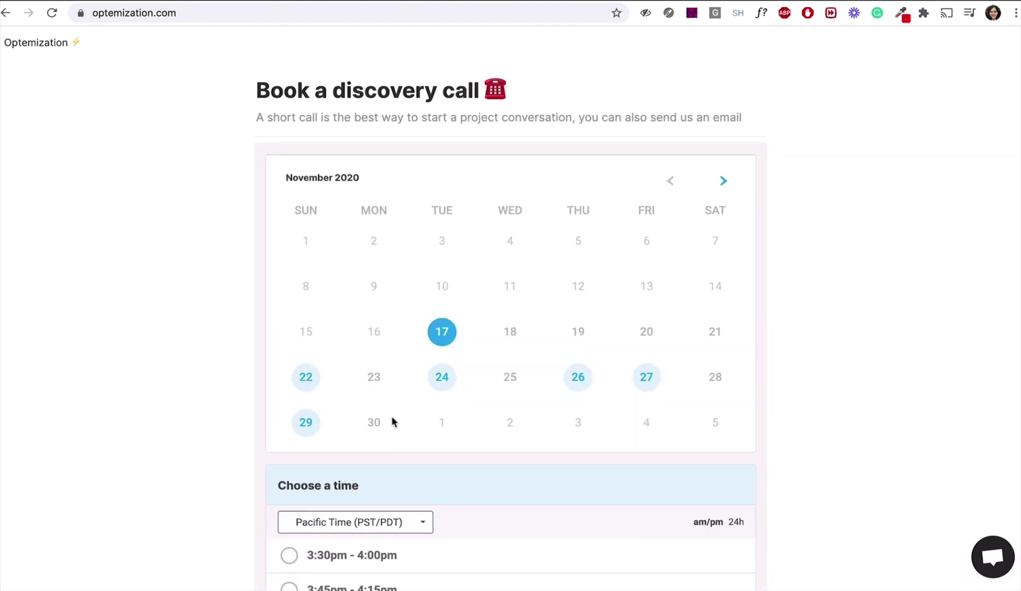
scroll(392, 422, "down", 5)
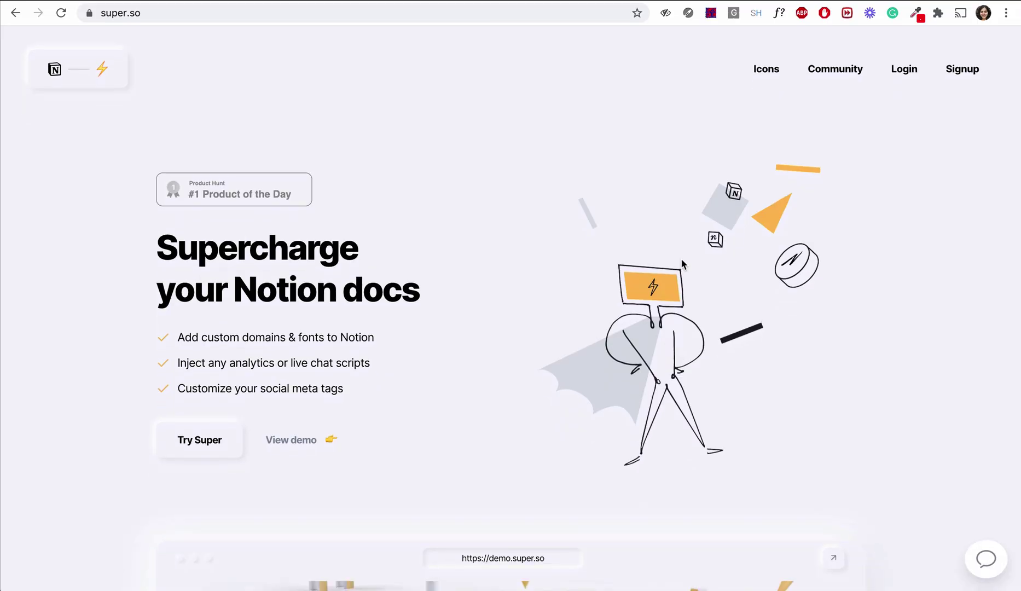
Step: Scroll down through Super's new-site settings for the Notion public-pages site
scroll(681, 263, "down", 10)
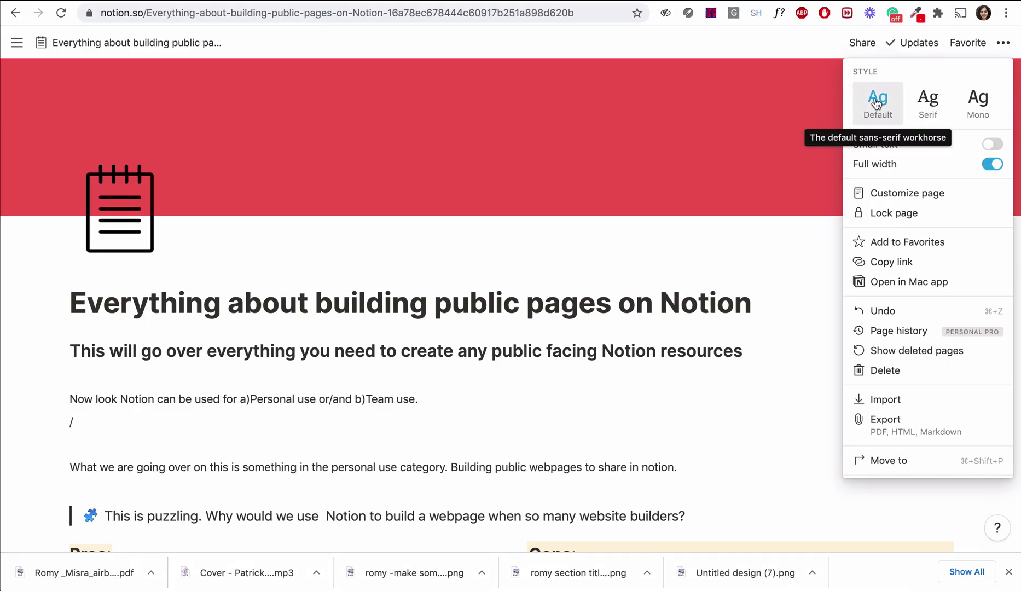
Step: Switch the page style to Serif, then settle on Mono
left_click(925, 102)
left_click(971, 104)
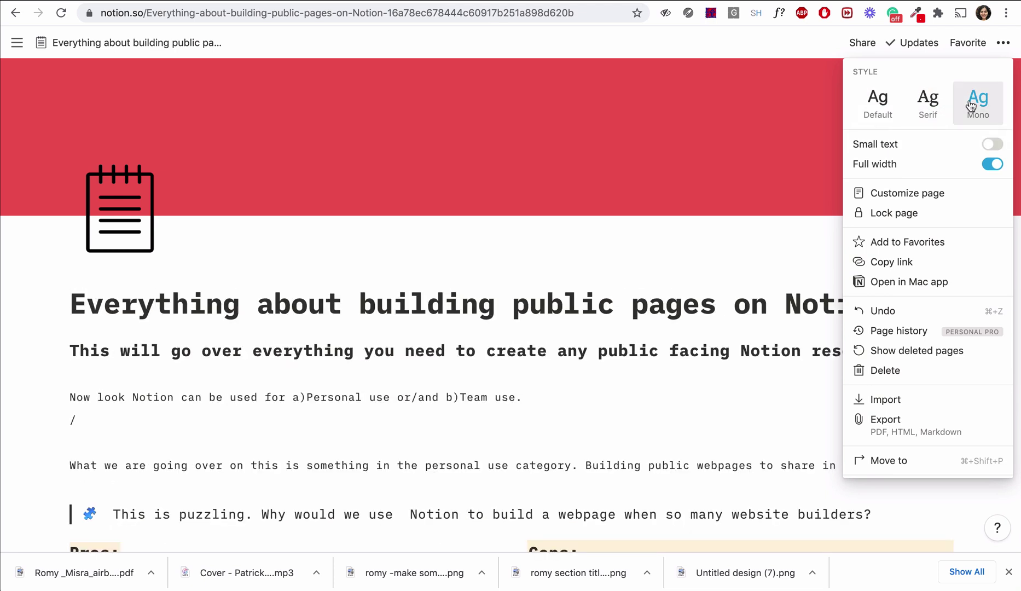